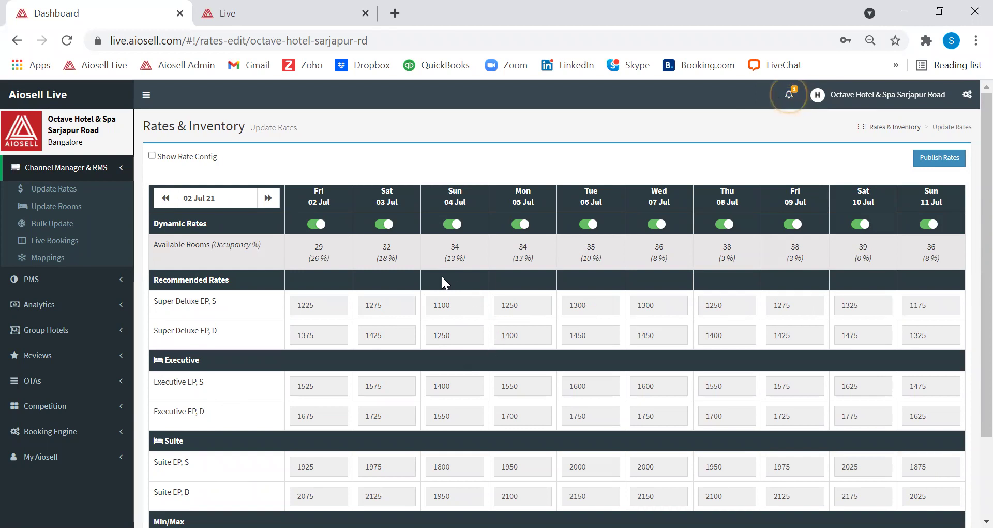
Turn off dynamic rates for 04 Jul and set its Super Deluxe EP, S rate to 2000 and Executive EP, S rate to 3000.
{"action": "left_click", "coordinate": [448, 224]}
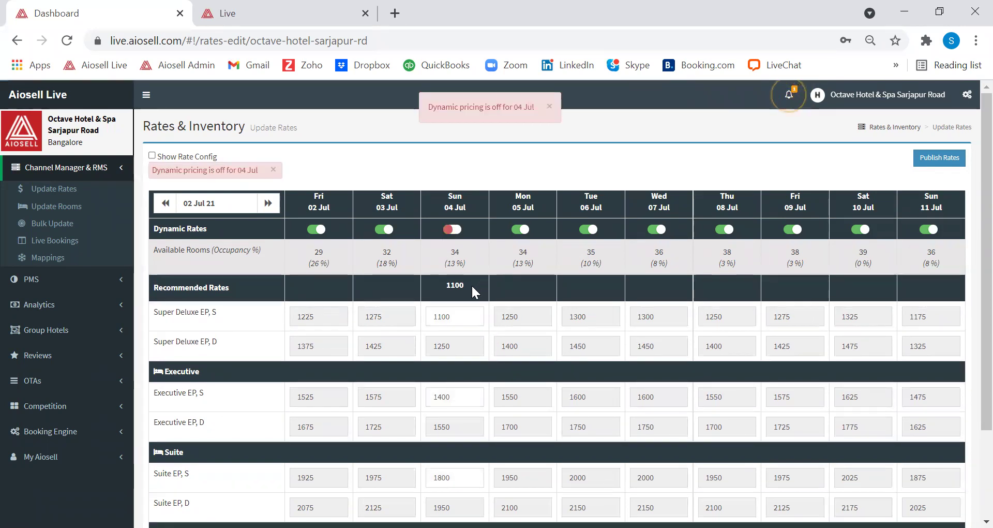
{"action": "left_click_drag", "start_coordinate": [468, 284], "coordinate": [422, 313]}
{"action": "type", "text": "2000"}
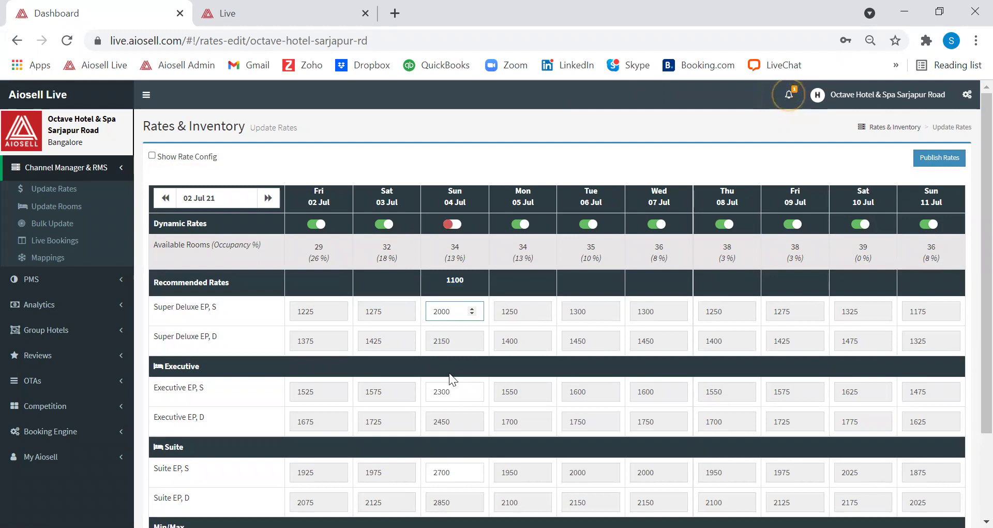
{"action": "left_click_drag", "start_coordinate": [444, 391], "coordinate": [420, 391]}
{"action": "type", "text": "3000"}
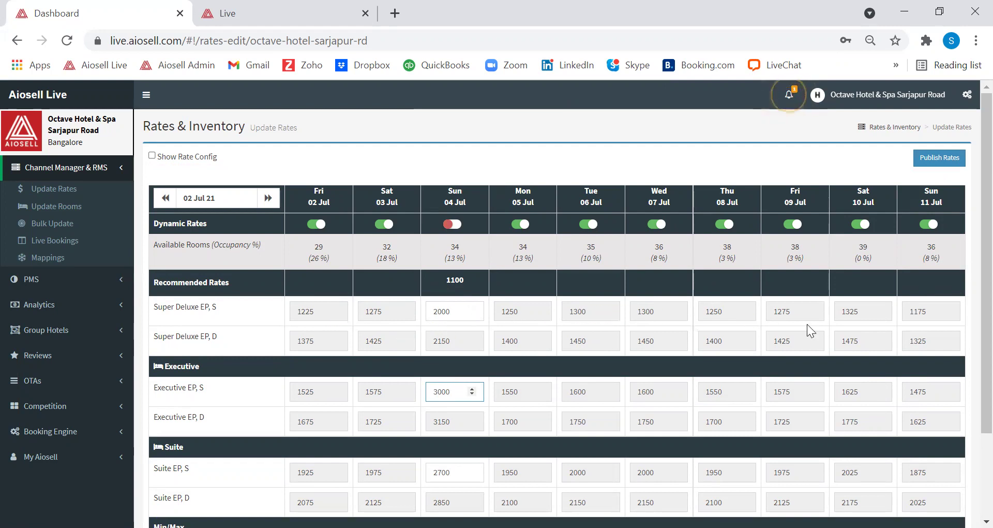
Switch to the Aiosell Admin dynamic pricing configuration and examine the Occupancy Based Pricing slabs and rate graph.
{"action": "left_click", "coordinate": [290, 13]}
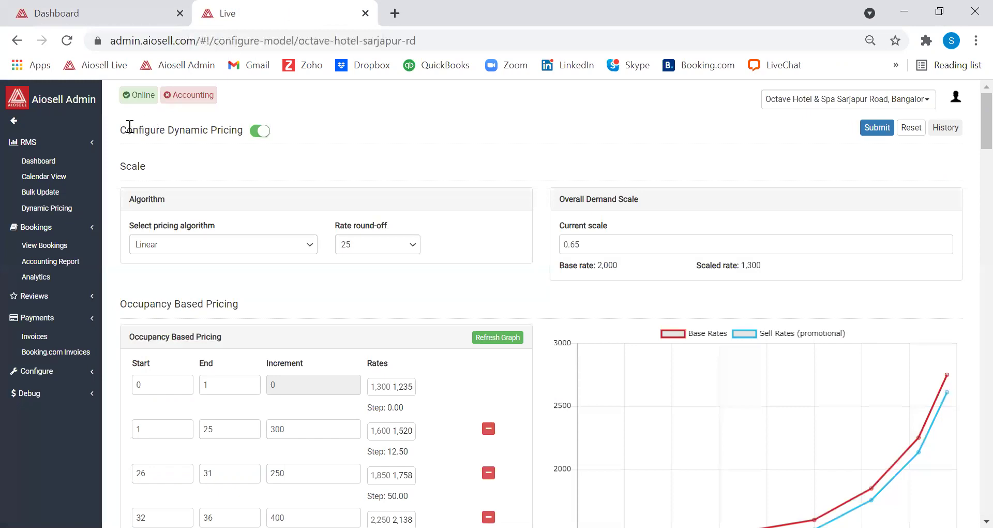
{"action": "left_click_drag", "start_coordinate": [119, 130], "coordinate": [244, 131]}
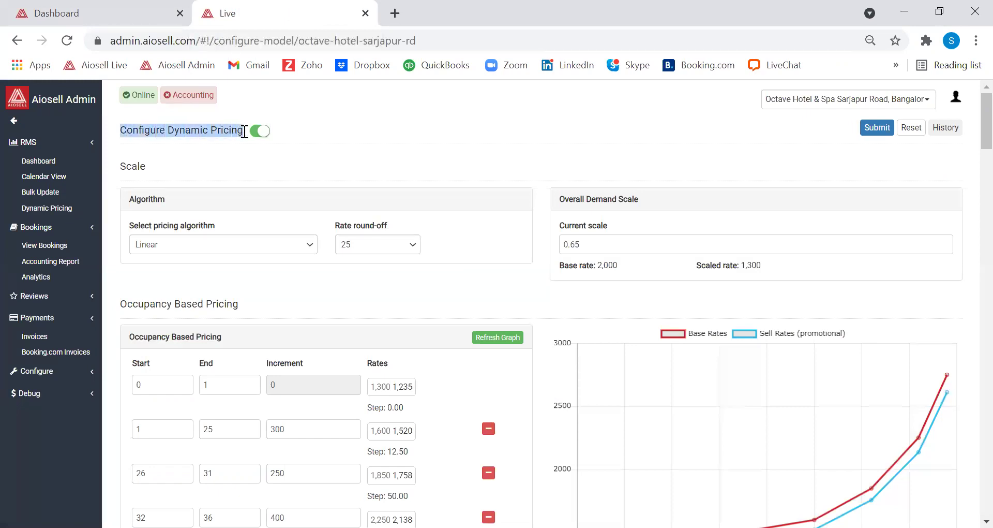
{"action": "left_click", "coordinate": [123, 304]}
{"action": "left_click_drag", "start_coordinate": [123, 304], "coordinate": [238, 303]}
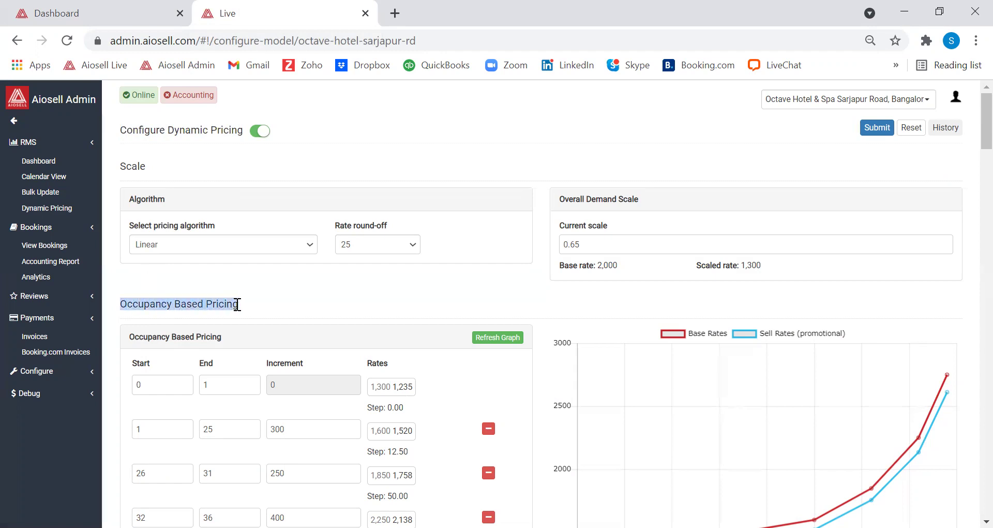
{"action": "scroll", "coordinate": [969, 118], "scroll_direction": "down", "scroll_amount": 3}
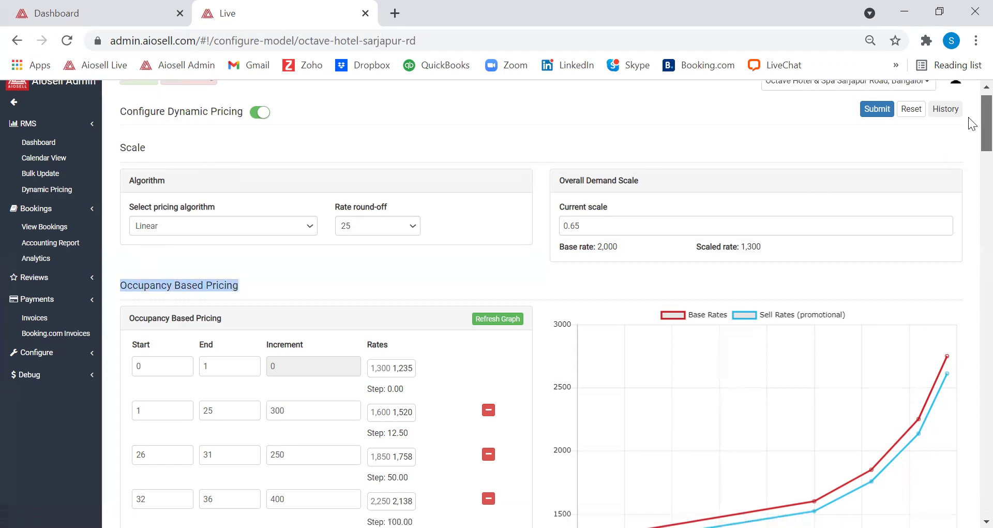
{"action": "scroll", "coordinate": [969, 136], "scroll_direction": "down", "scroll_amount": 1}
{"action": "left_click_drag", "start_coordinate": [227, 357], "coordinate": [198, 364]}
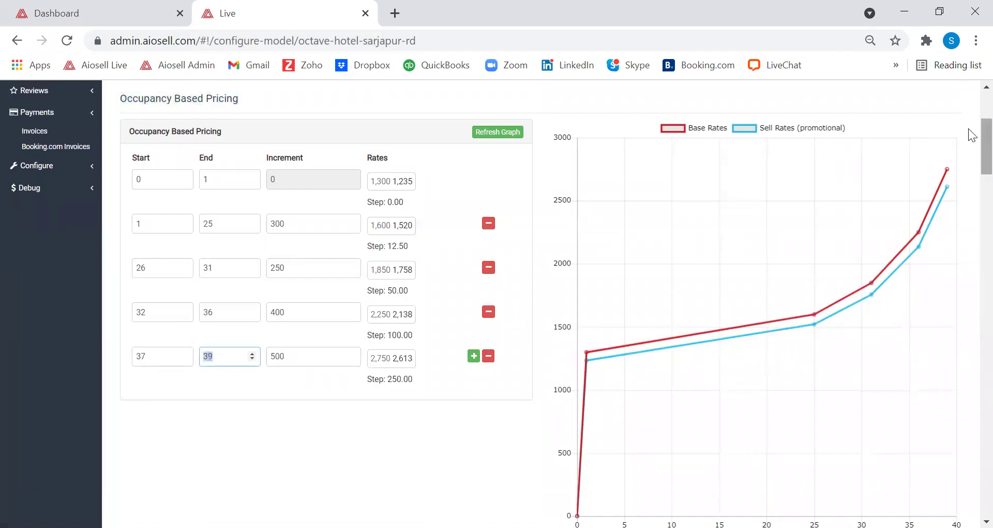
{"action": "scroll", "coordinate": [968, 145], "scroll_direction": "down", "scroll_amount": 1}
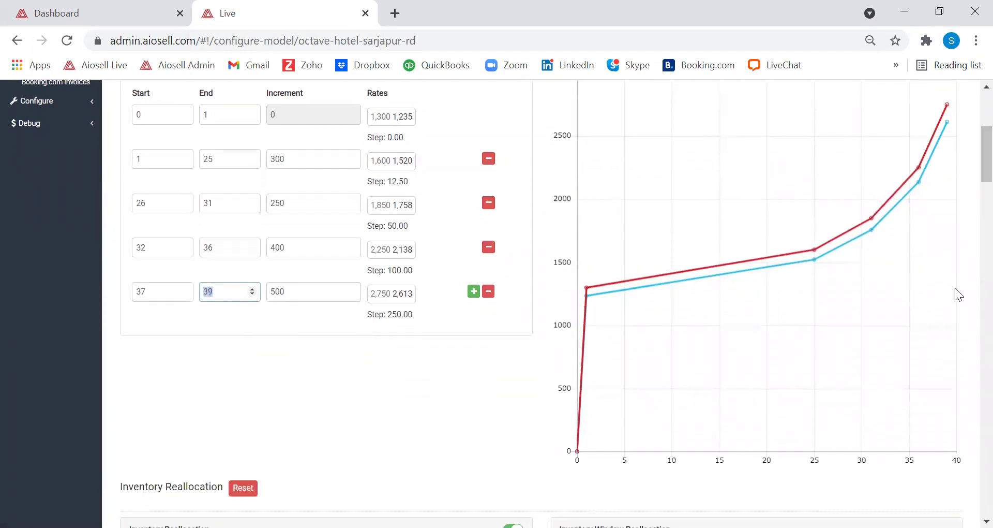
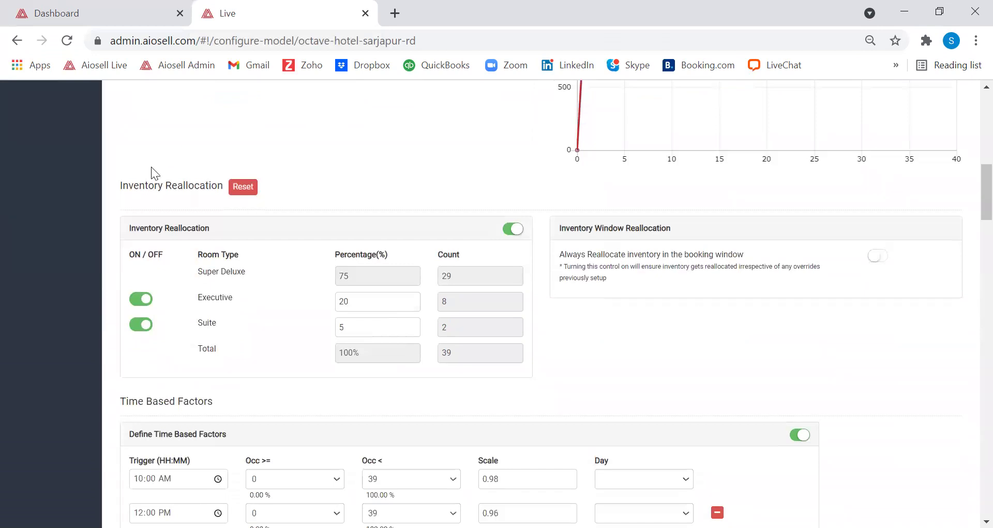
Turn off inventory reallocation for the Suite room type.
{"action": "left_click_drag", "start_coordinate": [119, 185], "coordinate": [222, 185]}
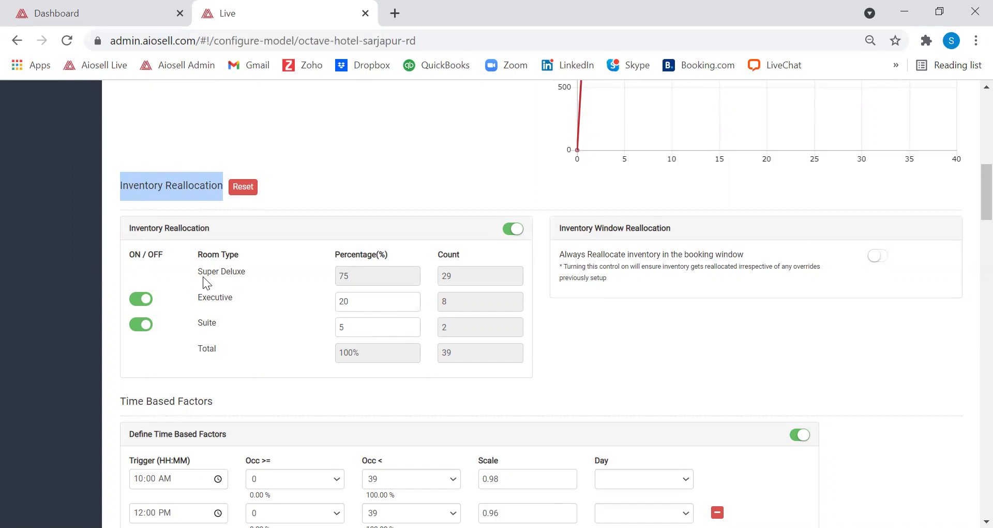
{"action": "left_click_drag", "start_coordinate": [197, 274], "coordinate": [247, 280]}
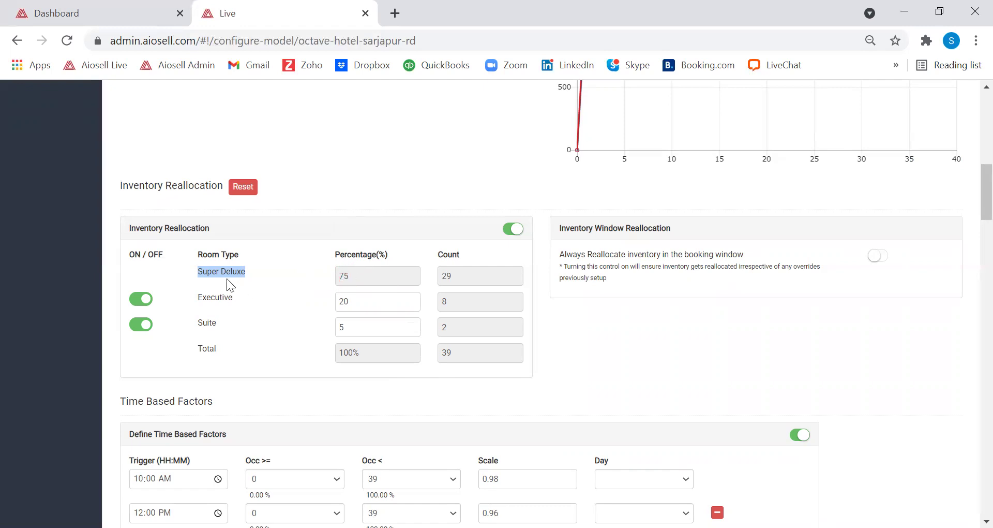
{"action": "left_click", "coordinate": [214, 326]}
{"action": "left_click", "coordinate": [137, 326]}
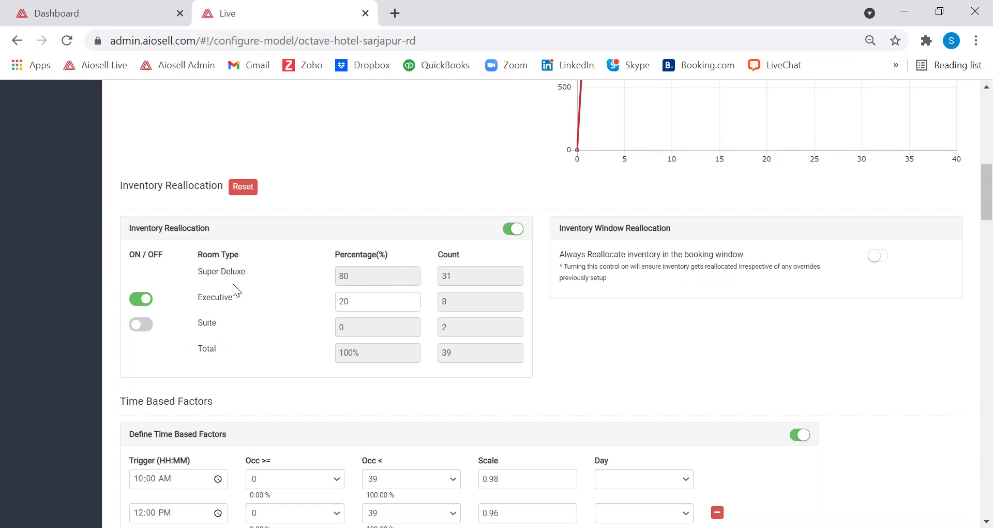
Examine the Time Based Factors, including the day options of the 10:00 AM trigger and the scale values of the existing triggers.
{"action": "scroll", "coordinate": [970, 191], "scroll_direction": "up", "scroll_amount": 2}
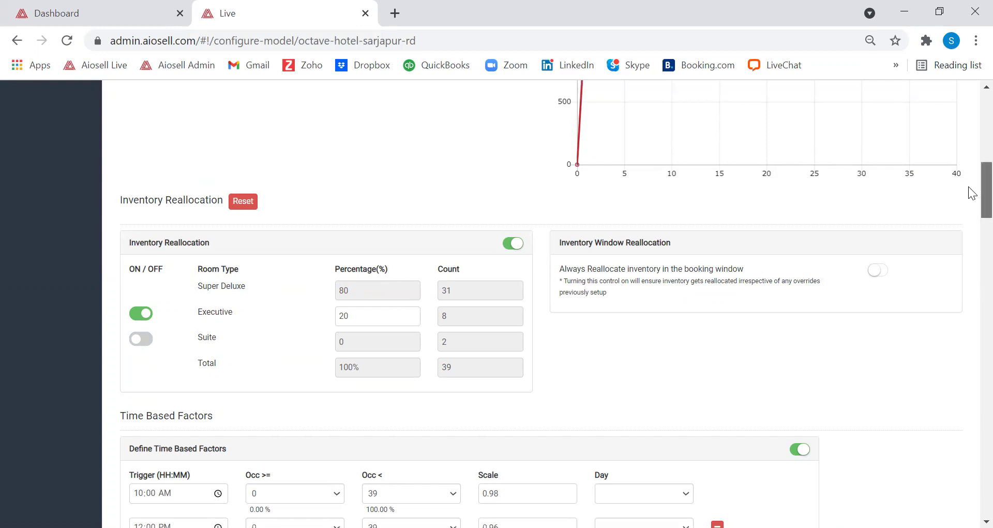
{"action": "scroll", "coordinate": [971, 178], "scroll_direction": "up", "scroll_amount": 4}
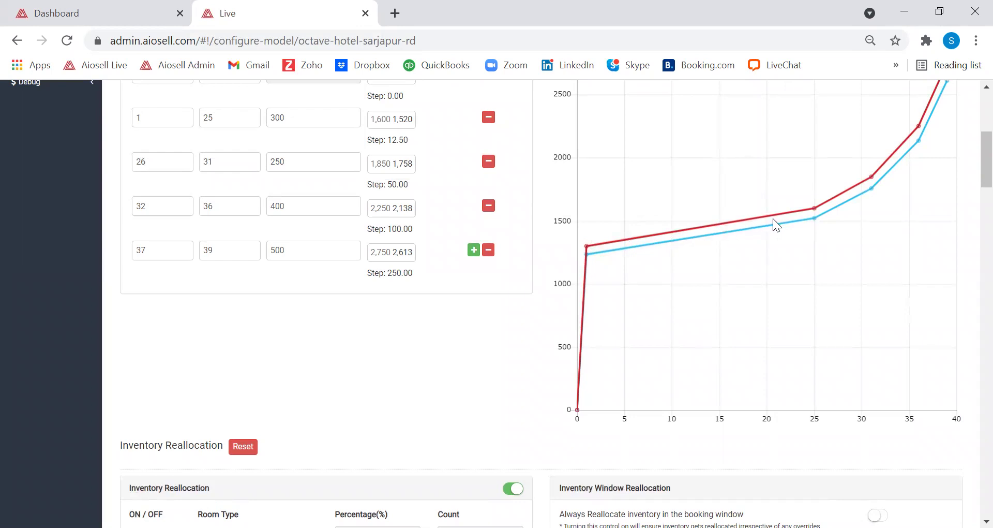
{"action": "scroll", "coordinate": [968, 155], "scroll_direction": "down", "scroll_amount": 4}
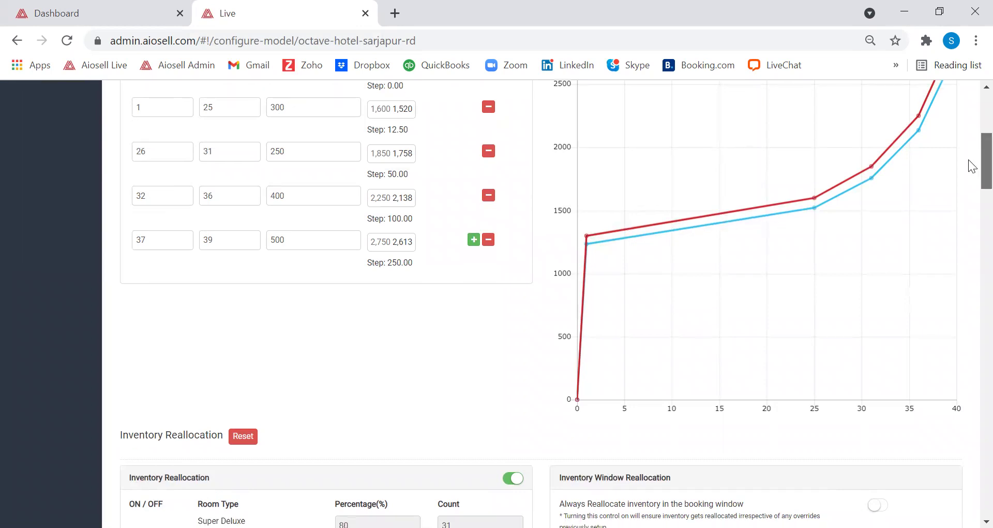
{"action": "scroll", "coordinate": [969, 185], "scroll_direction": "down", "scroll_amount": 5}
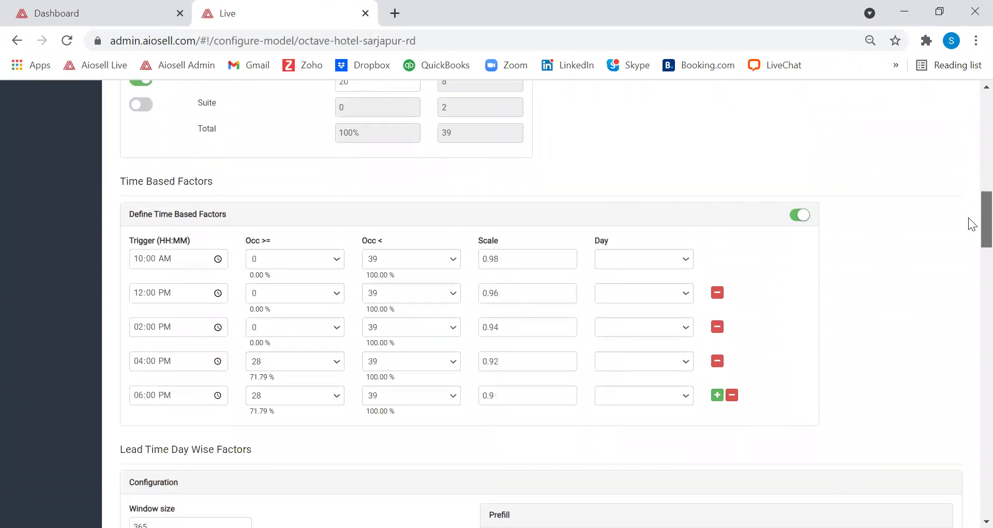
{"action": "left_click_drag", "start_coordinate": [121, 165], "coordinate": [202, 165]}
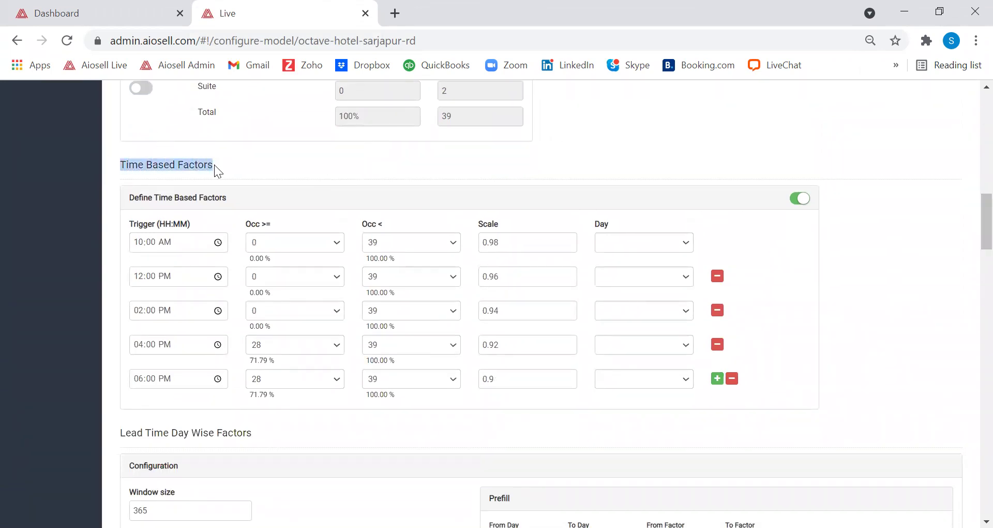
{"action": "left_click", "coordinate": [634, 247]}
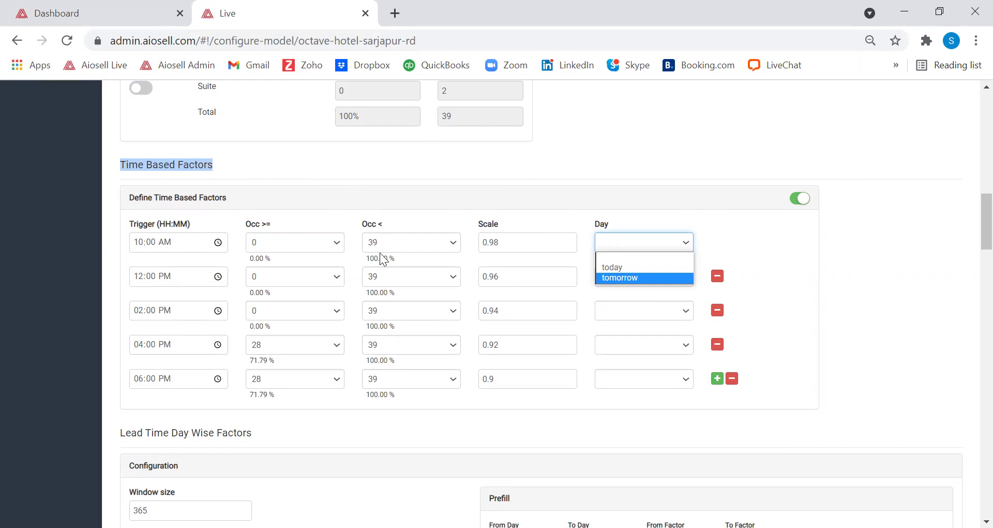
{"action": "left_click", "coordinate": [535, 241]}
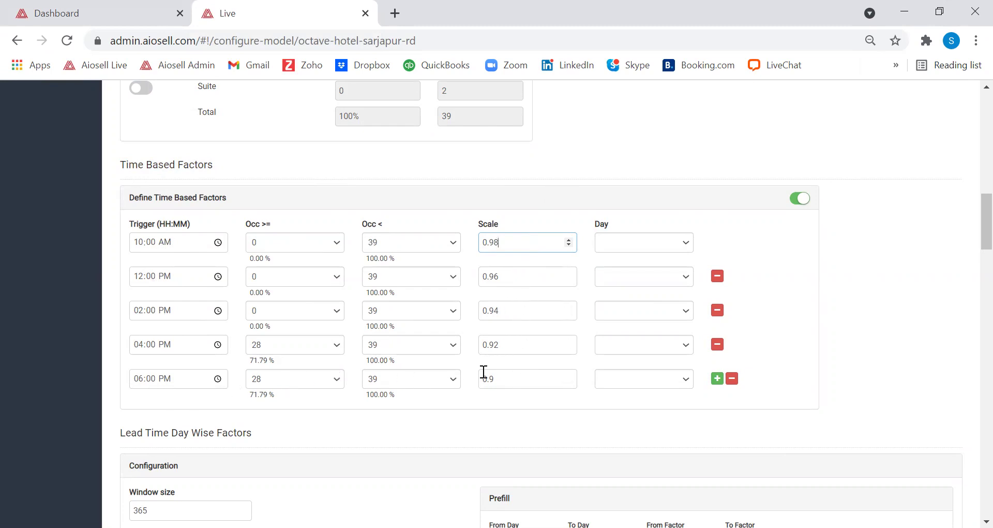
{"action": "left_click", "coordinate": [505, 378]}
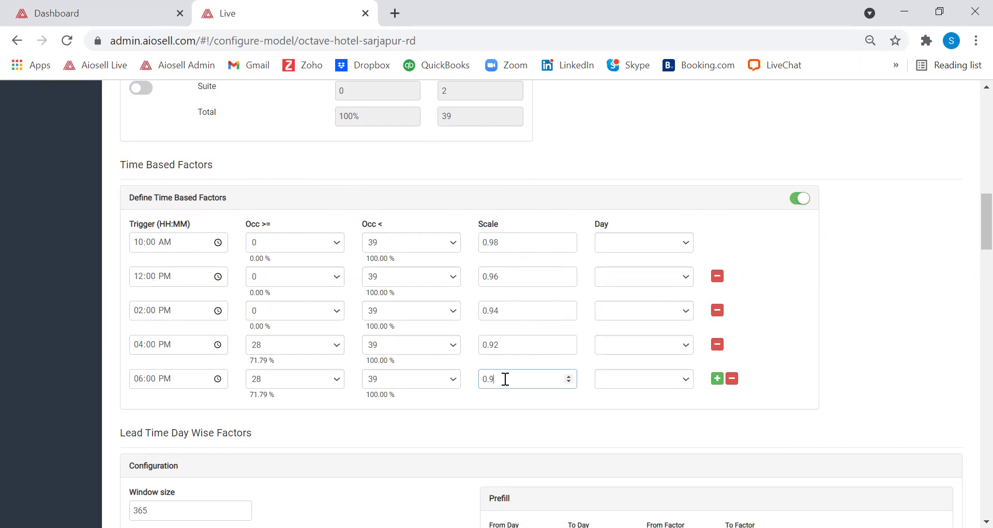
Add a time-based factor triggered at 08:00 PM for occupancy below 39, with a scale of 0.85.
{"action": "left_click_drag", "start_coordinate": [521, 377], "coordinate": [475, 383]}
{"action": "left_click", "coordinate": [718, 379]}
{"action": "left_click", "coordinate": [136, 411]}
{"action": "type", "text": "8"}
{"action": "type", "text": "00"}
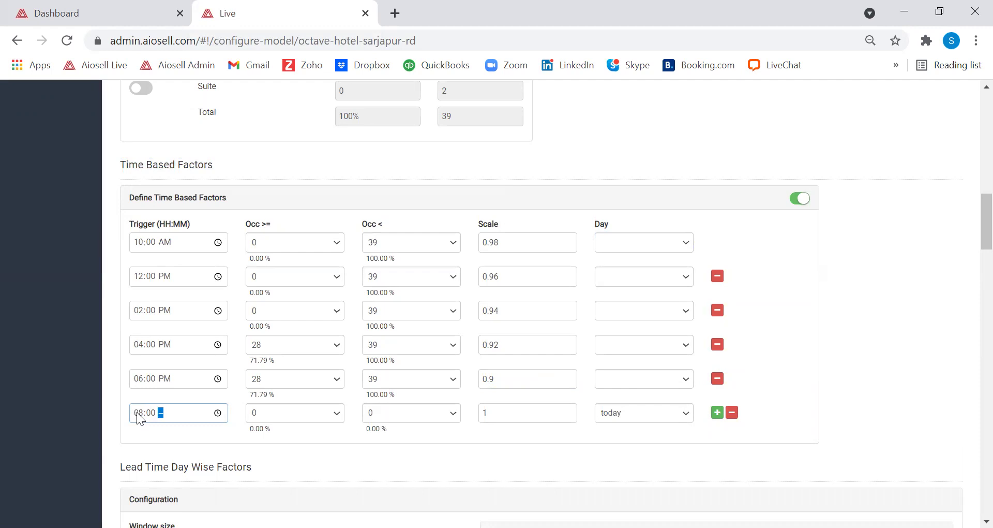
{"action": "type", "text": "p"}
{"action": "key", "text": "Tab"}
{"action": "key", "text": "Tab"}
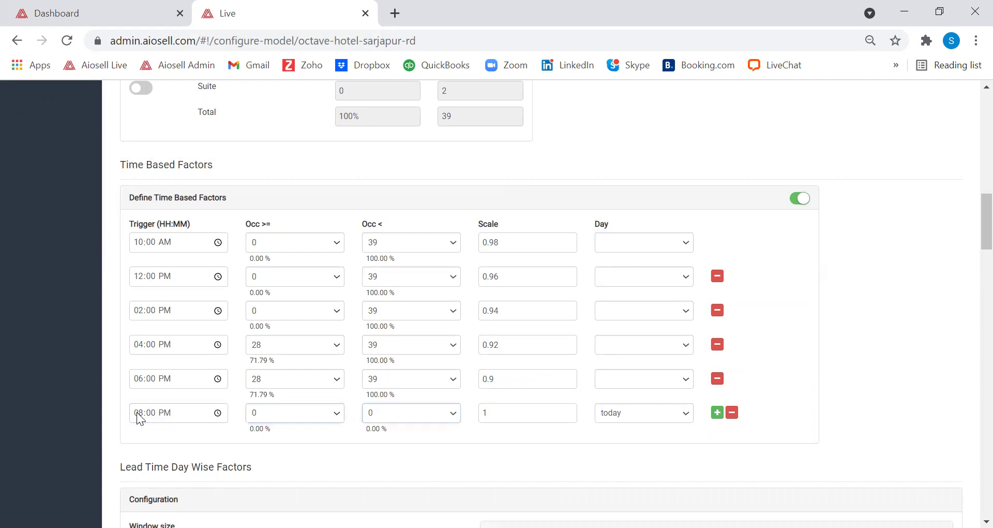
{"action": "type", "text": "39"}
{"action": "key", "text": "Tab"}
{"action": "type", "text": "0.85"}
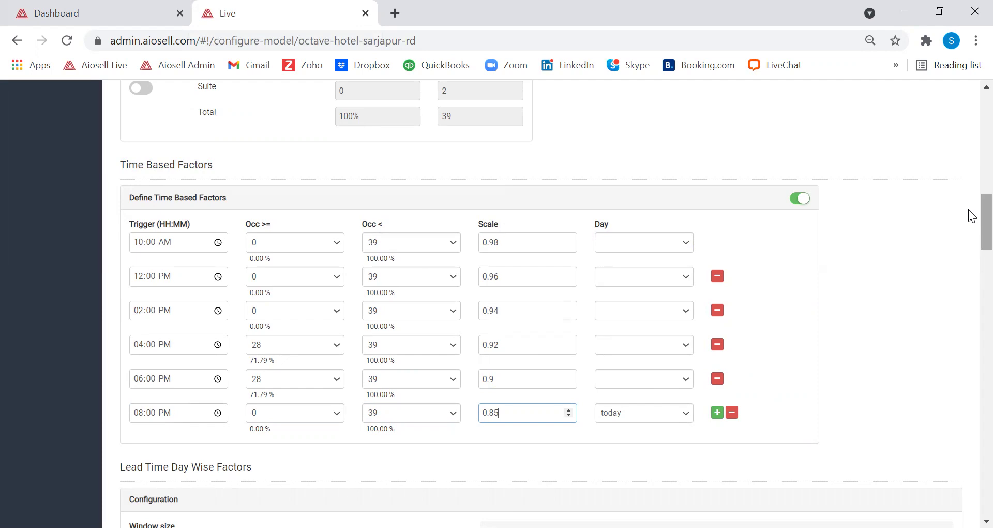
Examine the Lead Time Day Wise Factors, including the window size and the factors for the individual days.
{"action": "scroll", "coordinate": [971, 228], "scroll_direction": "down", "scroll_amount": 1}
{"action": "scroll", "coordinate": [968, 233], "scroll_direction": "down", "scroll_amount": 6}
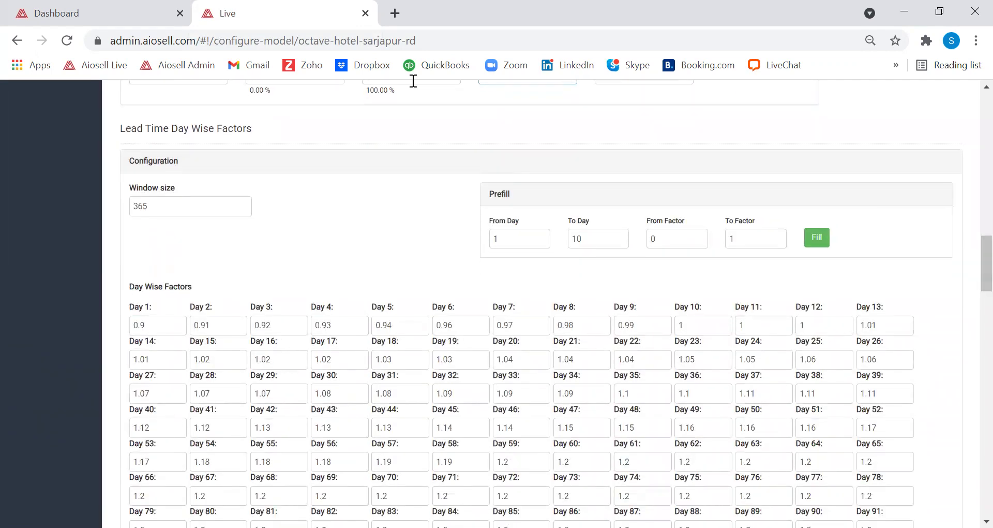
{"action": "left_click_drag", "start_coordinate": [120, 129], "coordinate": [263, 131]}
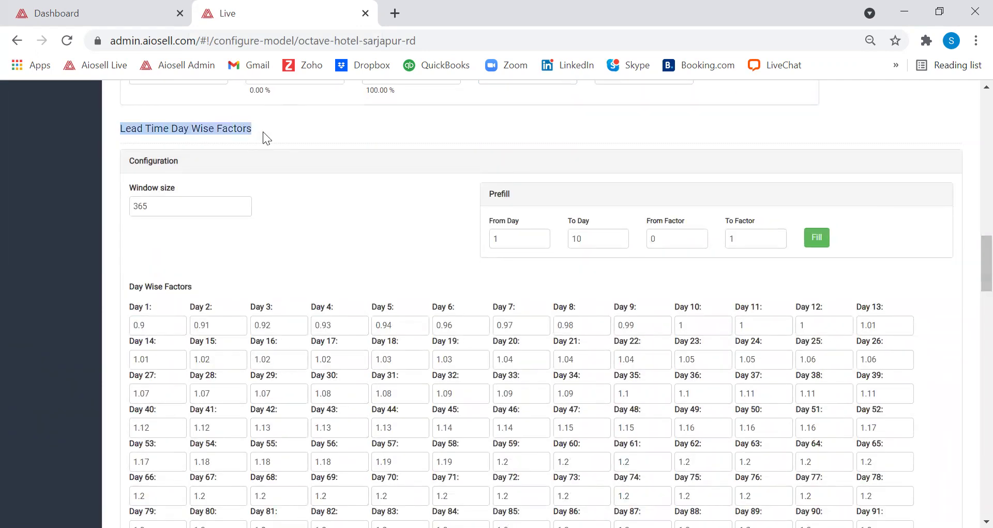
{"action": "left_click_drag", "start_coordinate": [176, 205], "coordinate": [128, 205]}
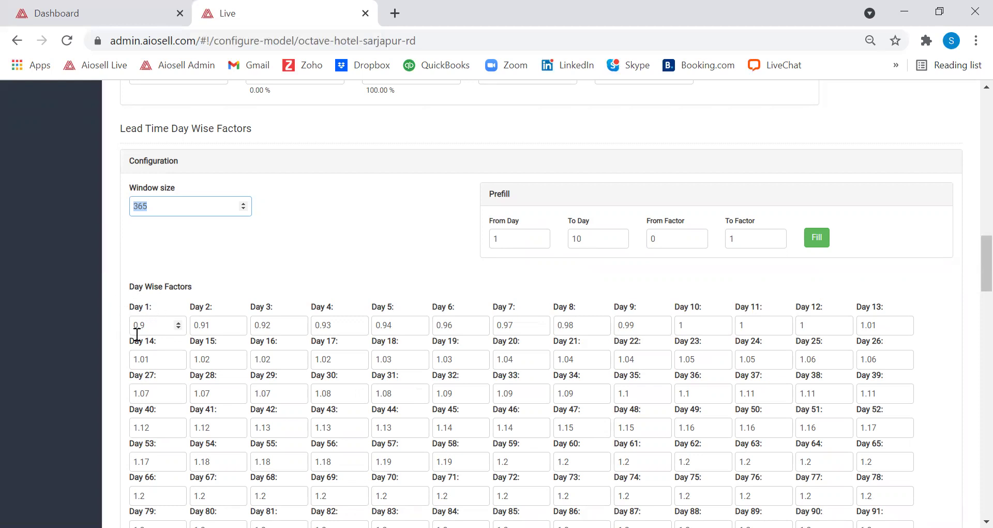
{"action": "mouse_move", "coordinate": [155, 331]}
{"action": "scroll", "coordinate": [970, 266], "scroll_direction": "down", "scroll_amount": 3}
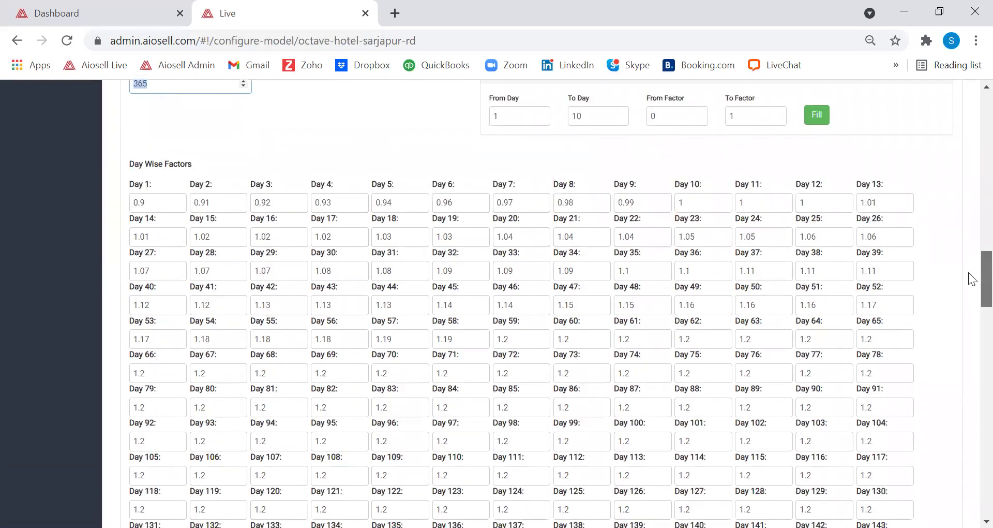
{"action": "scroll", "coordinate": [972, 281], "scroll_direction": "down", "scroll_amount": 1}
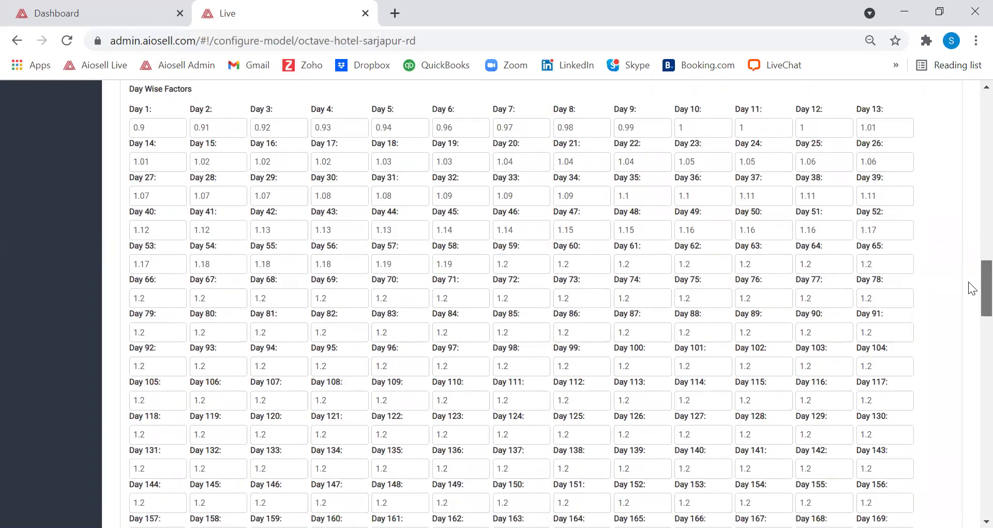
{"action": "scroll", "coordinate": [968, 284], "scroll_direction": "down", "scroll_amount": 1}
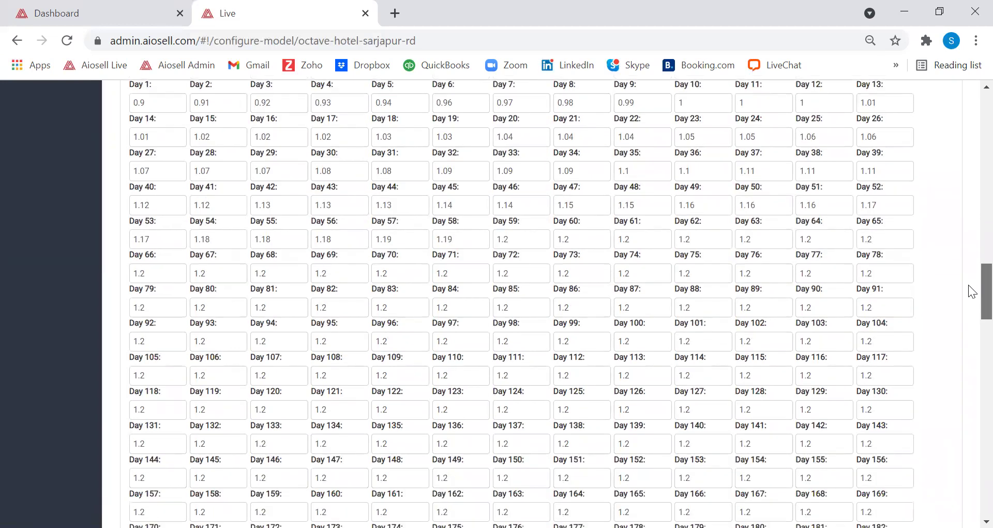
{"action": "scroll", "coordinate": [968, 285], "scroll_direction": "down", "scroll_amount": 1}
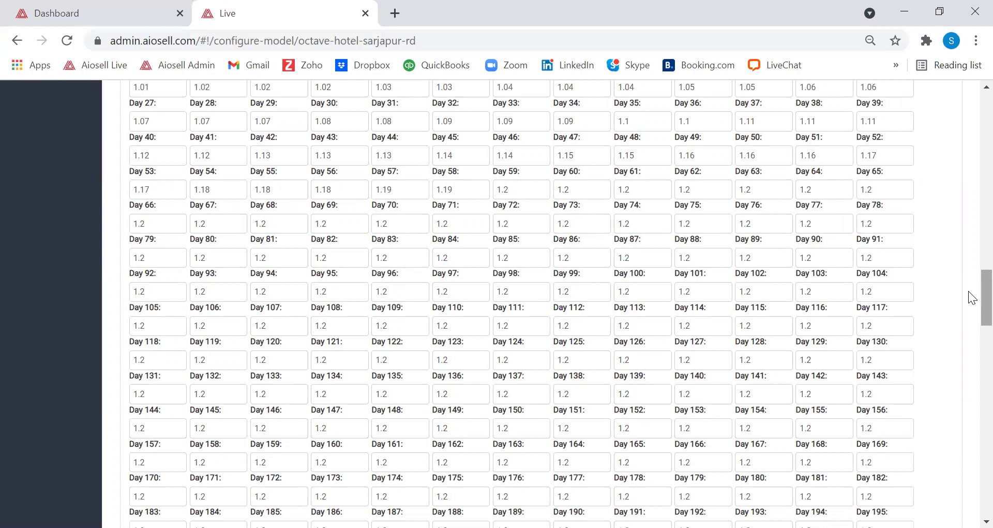
Review the Weekday Factors, Season & Date Wise Factors and Month-wise Factors of the pricing model.
{"action": "left_click_drag", "start_coordinate": [969, 291], "coordinate": [970, 392]}
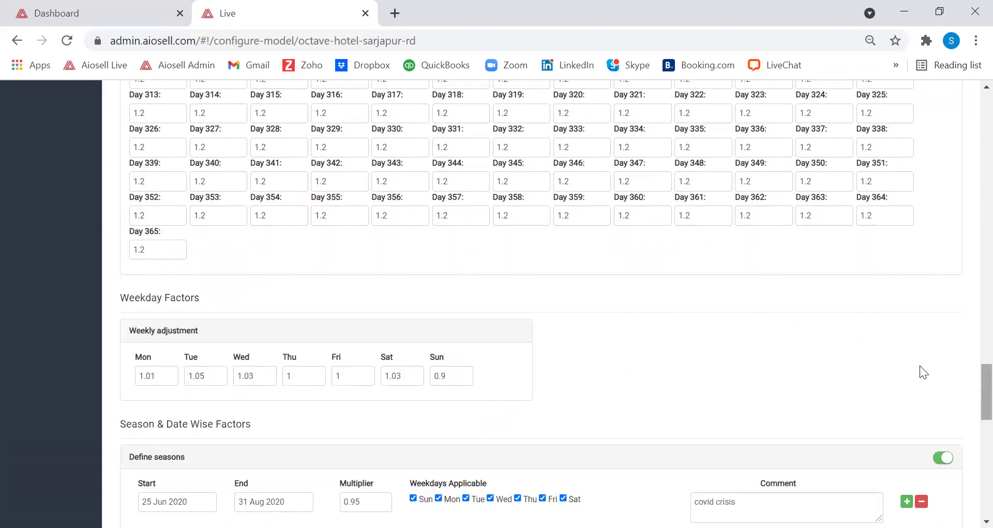
{"action": "left_click_drag", "start_coordinate": [122, 299], "coordinate": [201, 297]}
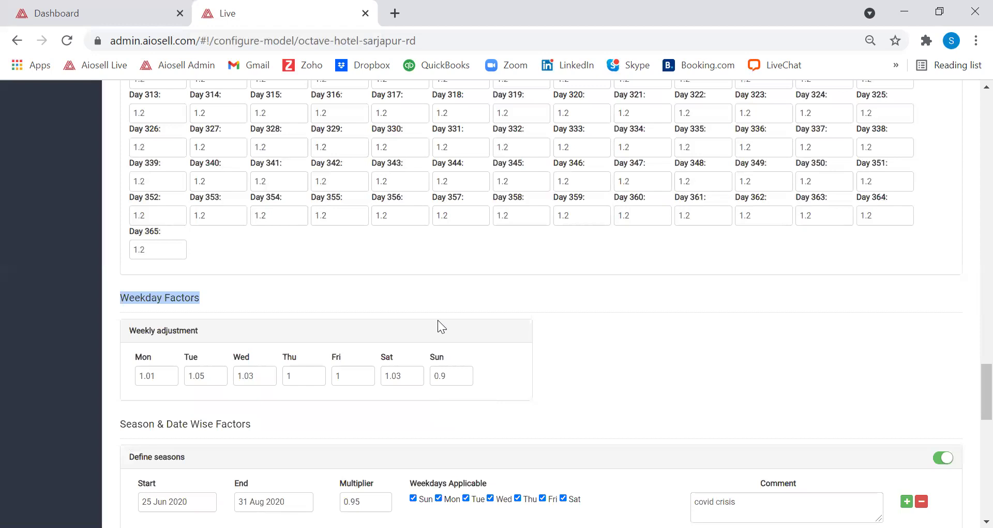
{"action": "mouse_move", "coordinate": [454, 376]}
{"action": "left_click_drag", "start_coordinate": [121, 423], "coordinate": [251, 424]}
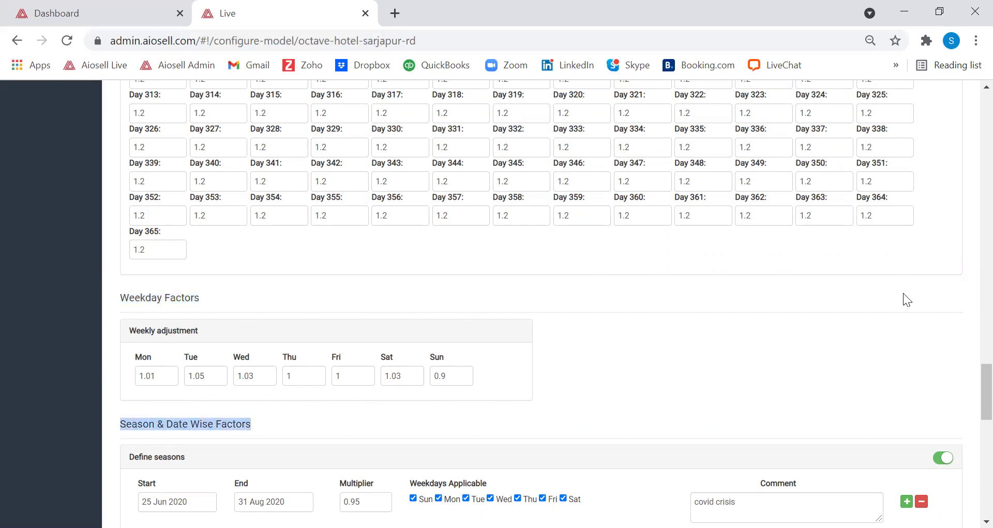
{"action": "scroll", "coordinate": [971, 388], "scroll_direction": "down", "scroll_amount": 2}
{"action": "scroll", "coordinate": [971, 396], "scroll_direction": "down", "scroll_amount": 2}
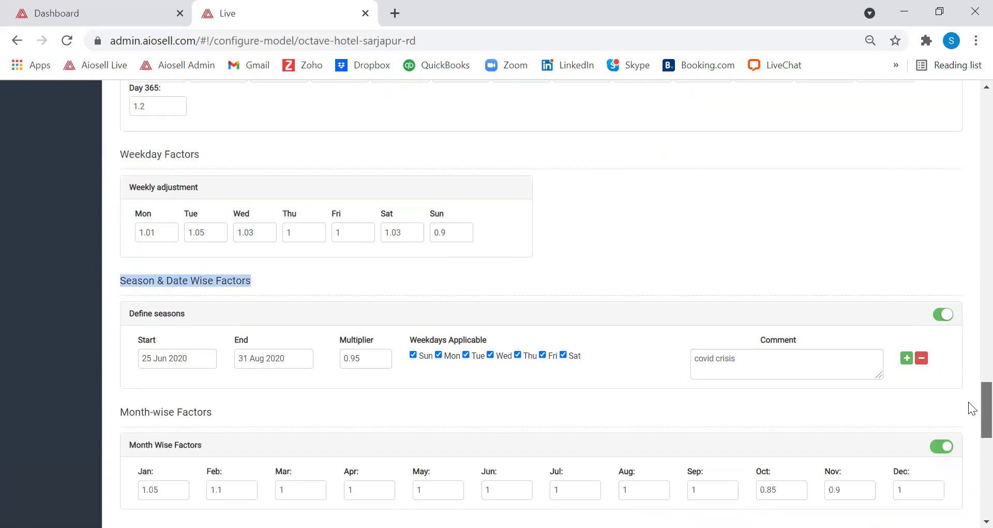
Add a second season to the Season & Date Wise Factors running from 02 Jul 2021 to 12 Aug 2021.
{"action": "left_click", "coordinate": [907, 299]}
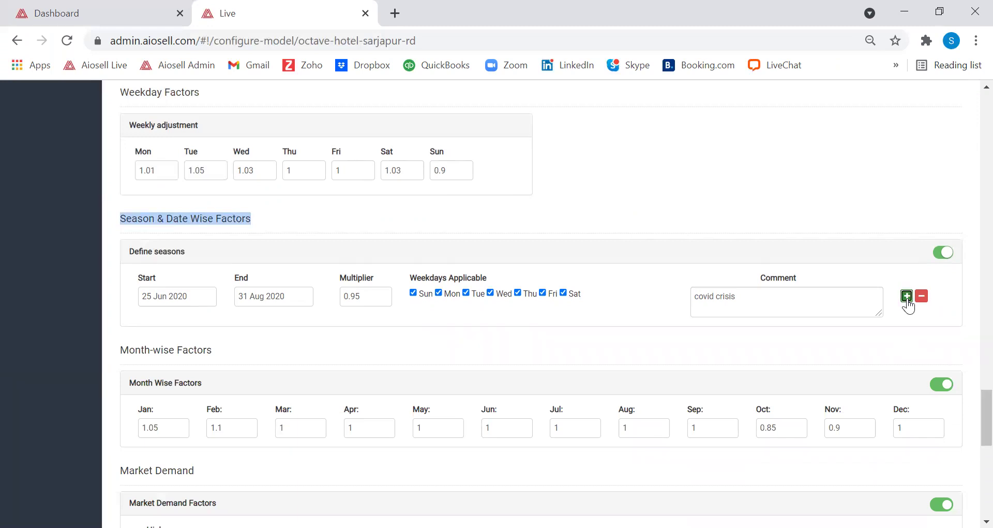
{"action": "left_click", "coordinate": [188, 334]}
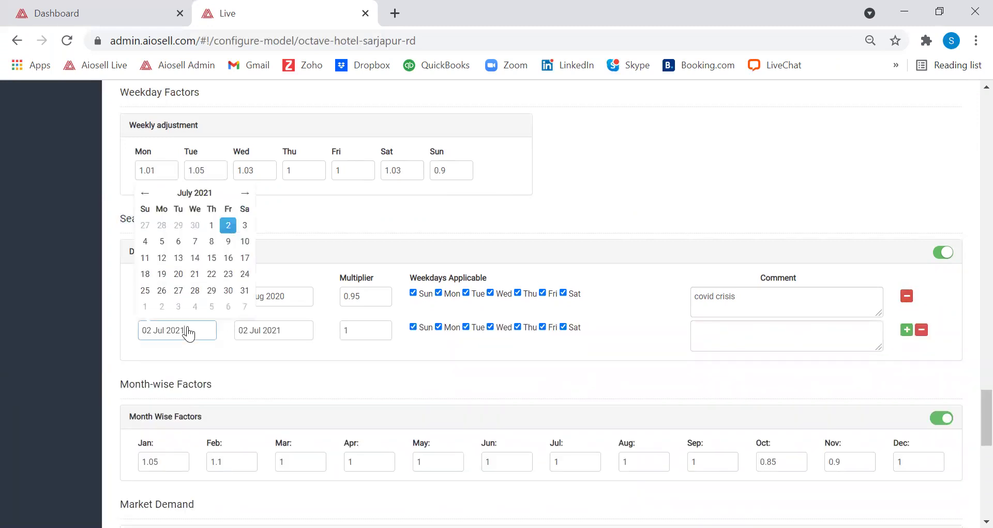
{"action": "left_click", "coordinate": [281, 337]}
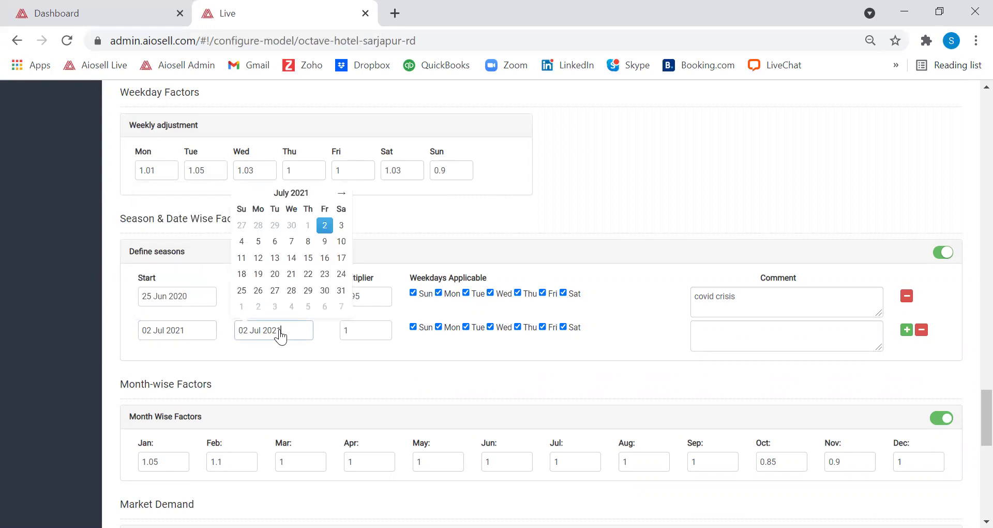
{"action": "left_click", "coordinate": [349, 331]}
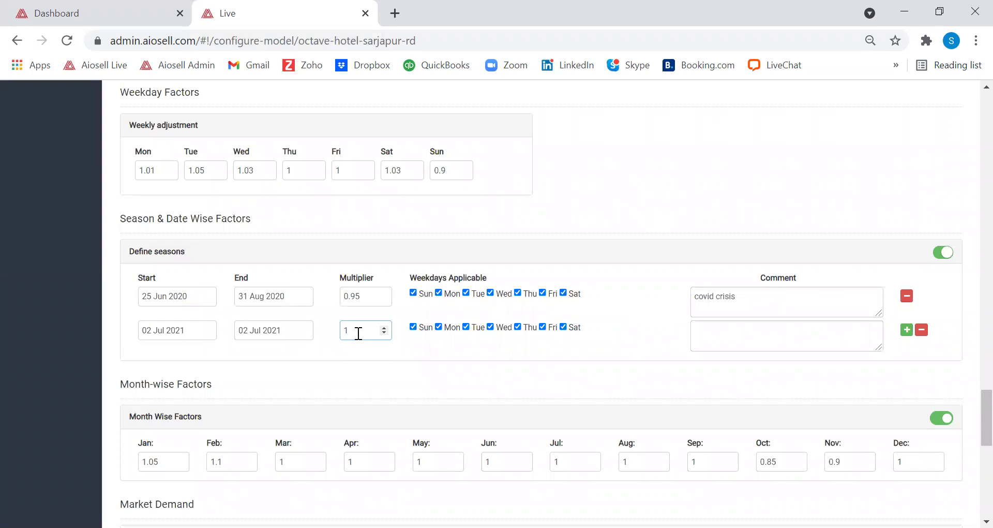
{"action": "left_click", "coordinate": [268, 338]}
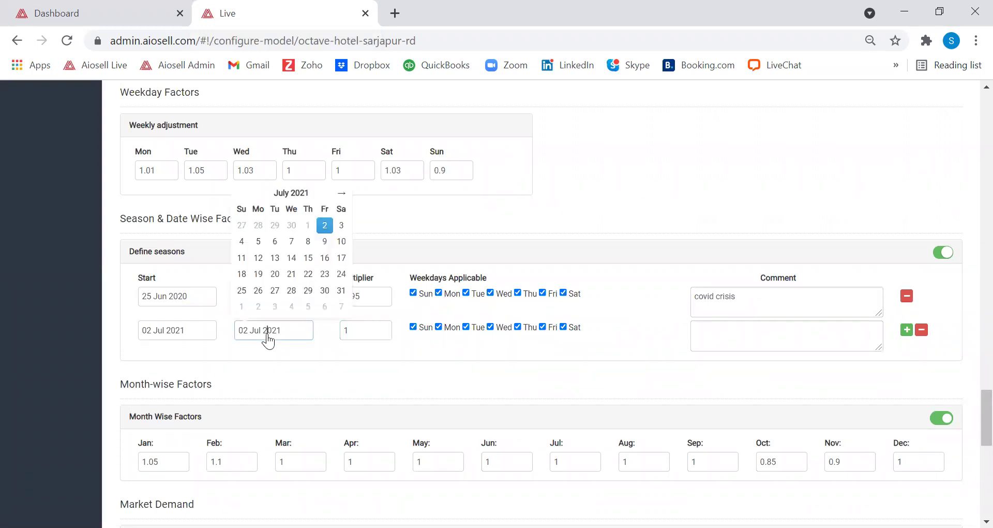
{"action": "left_click", "coordinate": [341, 192]}
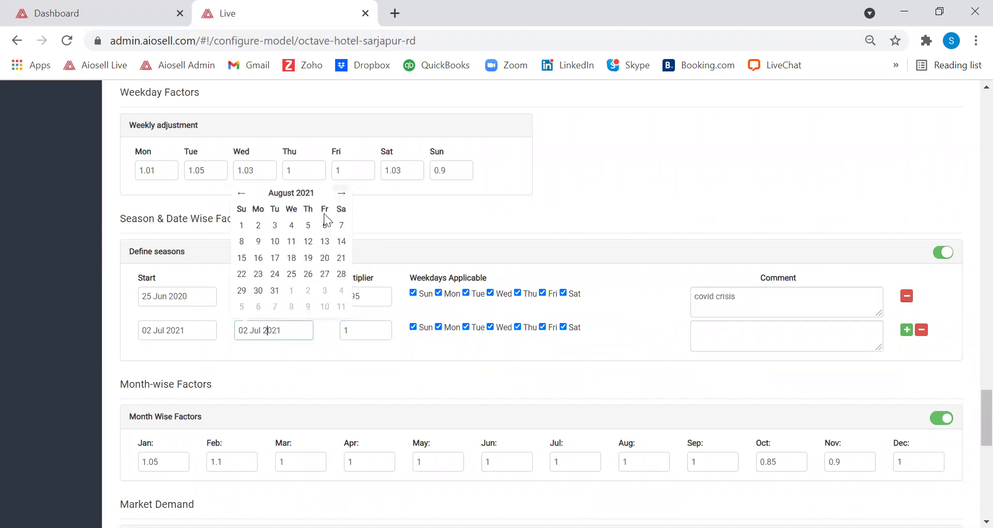
{"action": "left_click", "coordinate": [308, 242]}
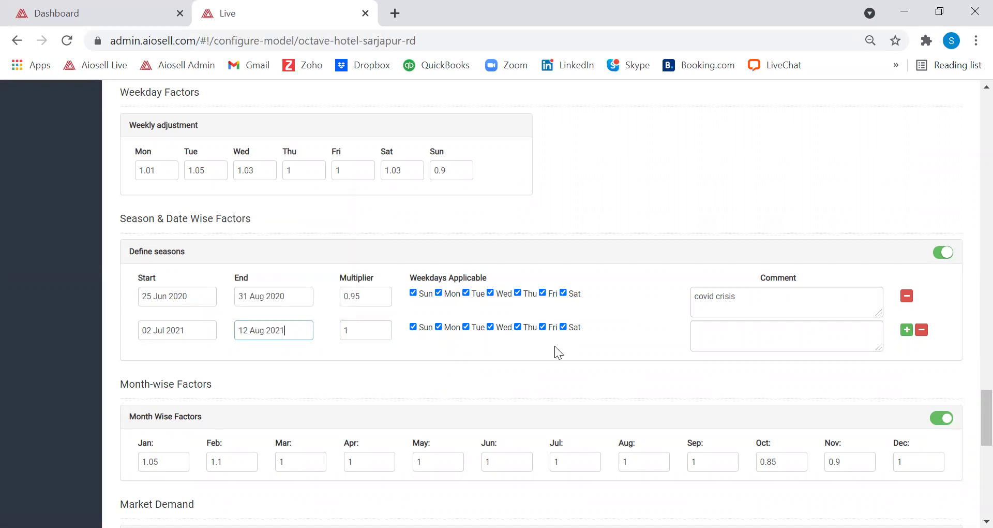
Exclude Sunday, Friday and Saturday from the applicable weekdays of the new season.
{"action": "left_click", "coordinate": [412, 325]}
{"action": "left_click", "coordinate": [565, 328]}
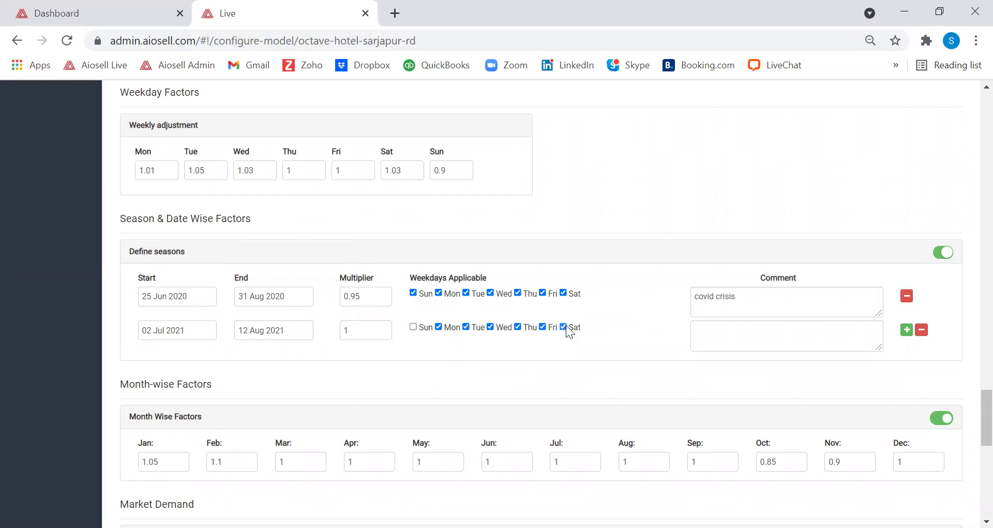
{"action": "left_click", "coordinate": [543, 327]}
Examine the Month-wise Factors, the Market Demand values, the Competition Factors and the minimum and maximum rate Thresholds.
{"action": "scroll", "coordinate": [970, 414], "scroll_direction": "down", "scroll_amount": 2}
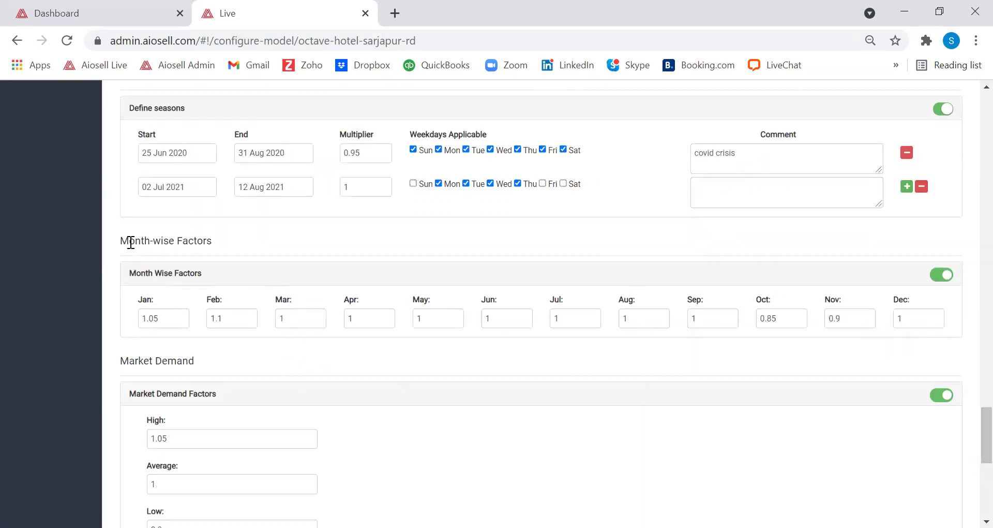
{"action": "left_click_drag", "start_coordinate": [120, 241], "coordinate": [216, 240]}
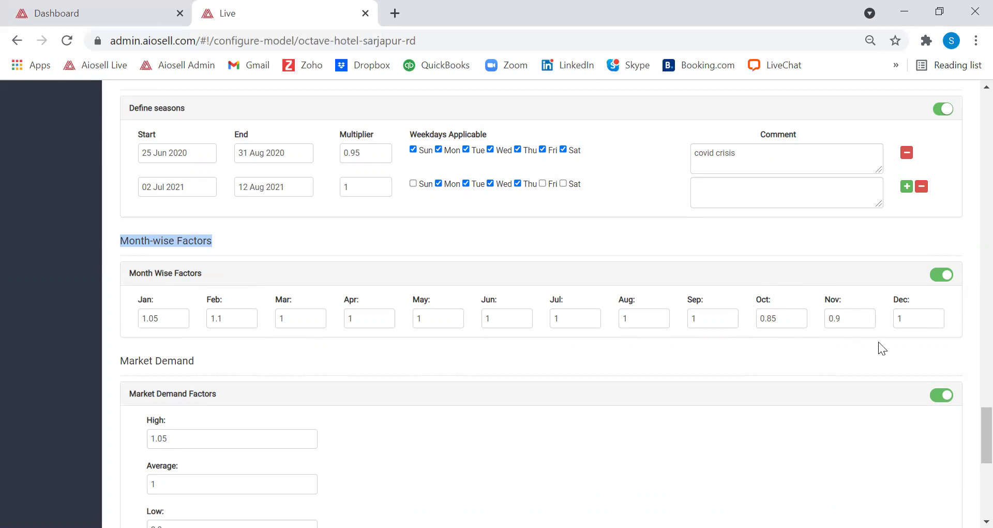
{"action": "left_click_drag", "start_coordinate": [983, 420], "coordinate": [969, 454]}
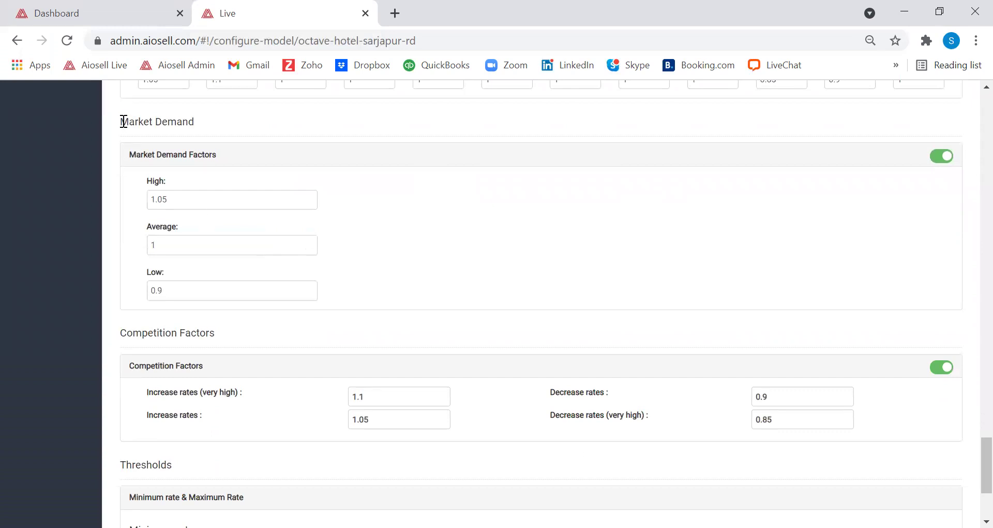
{"action": "left_click_drag", "start_coordinate": [124, 122], "coordinate": [196, 122]}
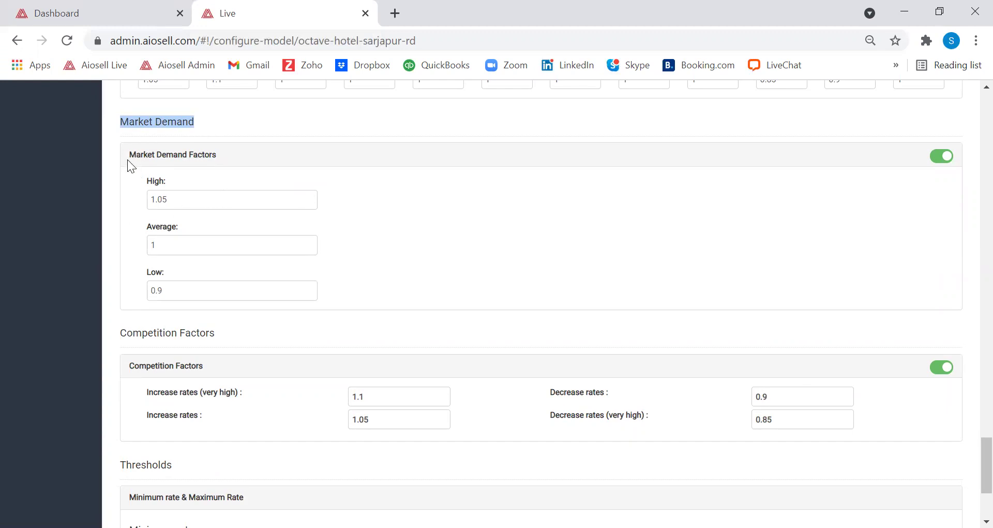
{"action": "mouse_move", "coordinate": [167, 192]}
{"action": "left_click", "coordinate": [177, 289]}
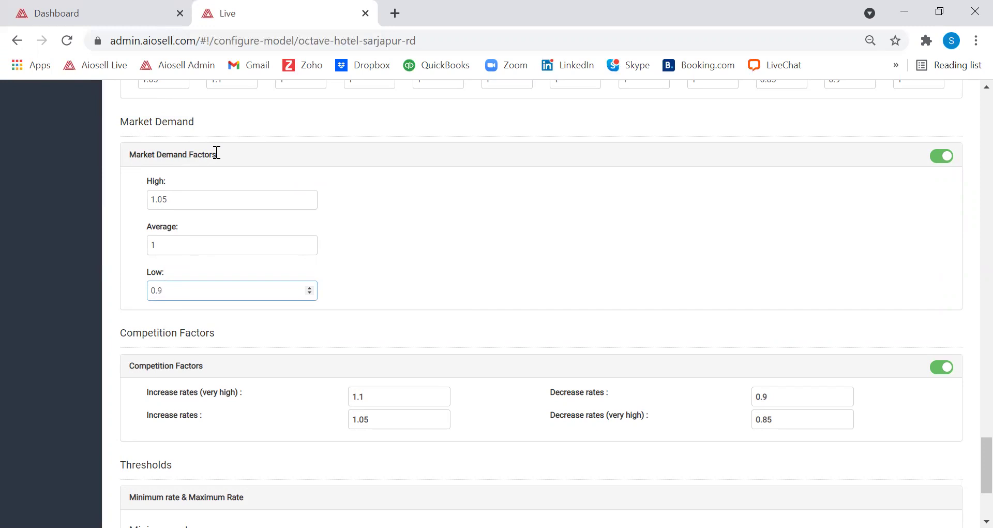
{"action": "left_click_drag", "start_coordinate": [121, 333], "coordinate": [214, 336]}
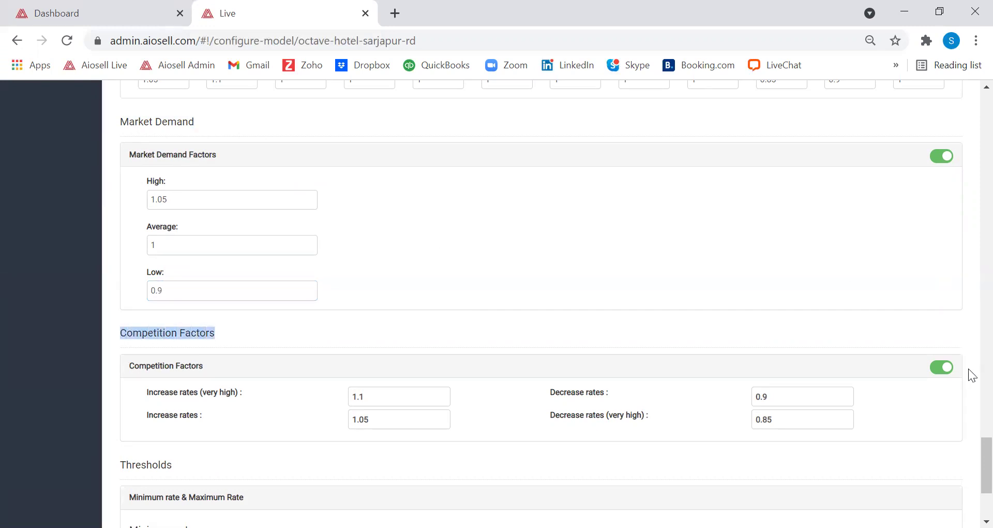
{"action": "scroll", "coordinate": [968, 440], "scroll_direction": "down", "scroll_amount": 3}
{"action": "scroll", "coordinate": [968, 451], "scroll_direction": "down", "scroll_amount": 3}
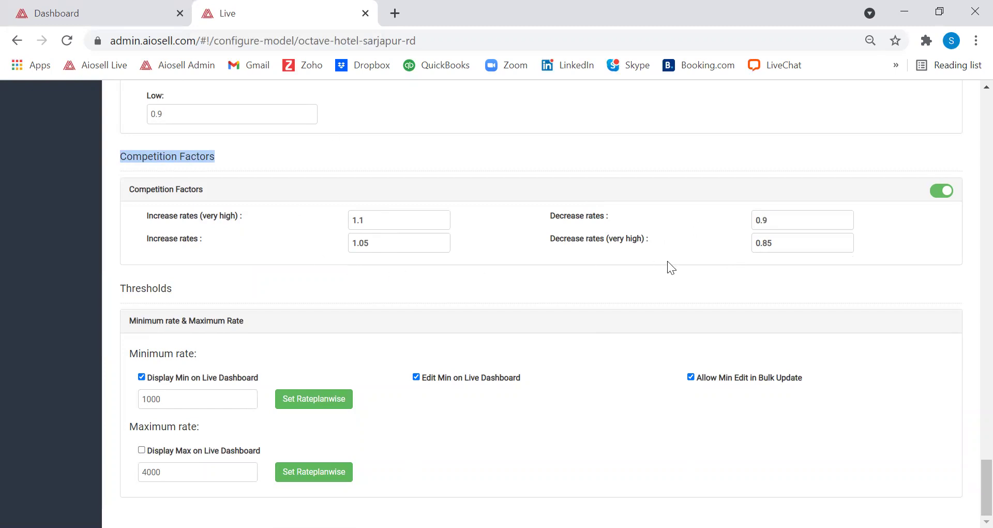
Switch to the Aiosell Live dashboard and review the selected competitors and their prices in graph and table view.
{"action": "left_click", "coordinate": [107, 6]}
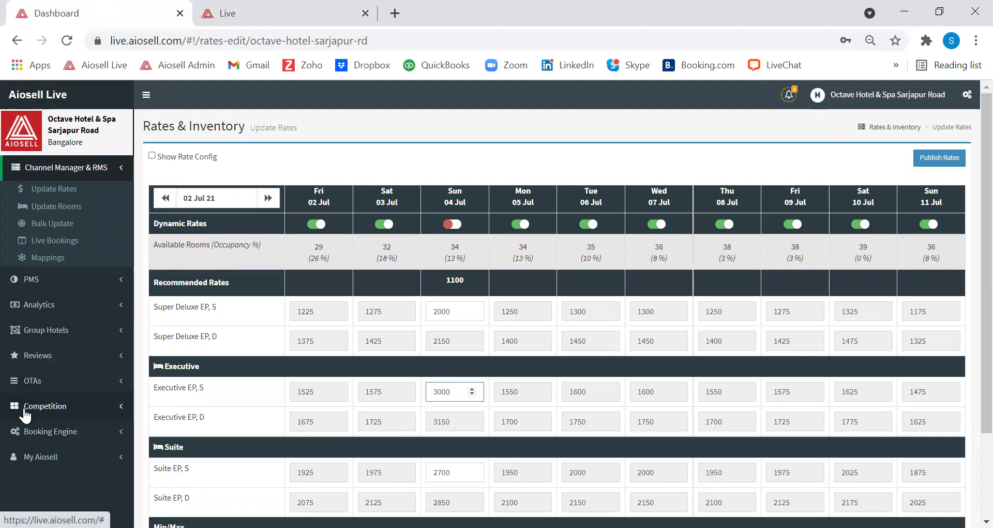
{"action": "left_click", "coordinate": [25, 410]}
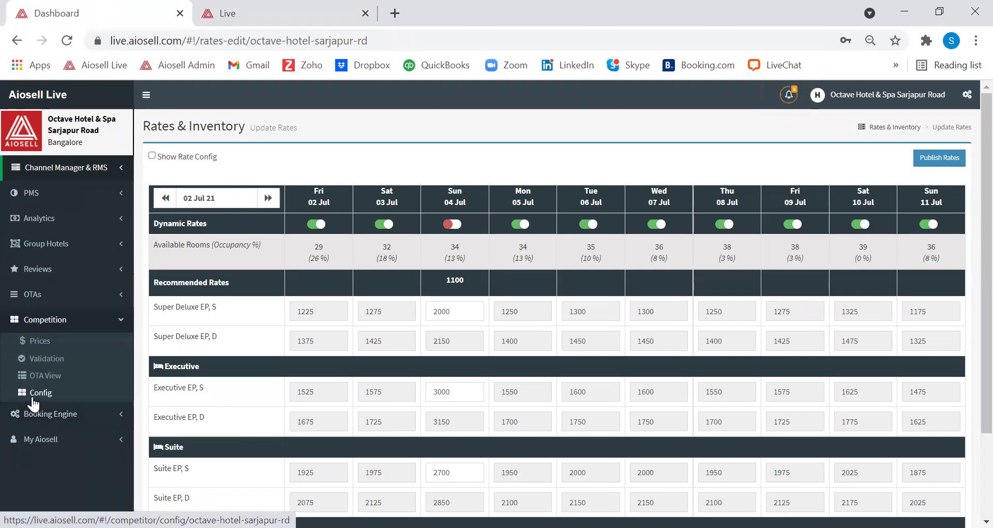
{"action": "left_click", "coordinate": [34, 395]}
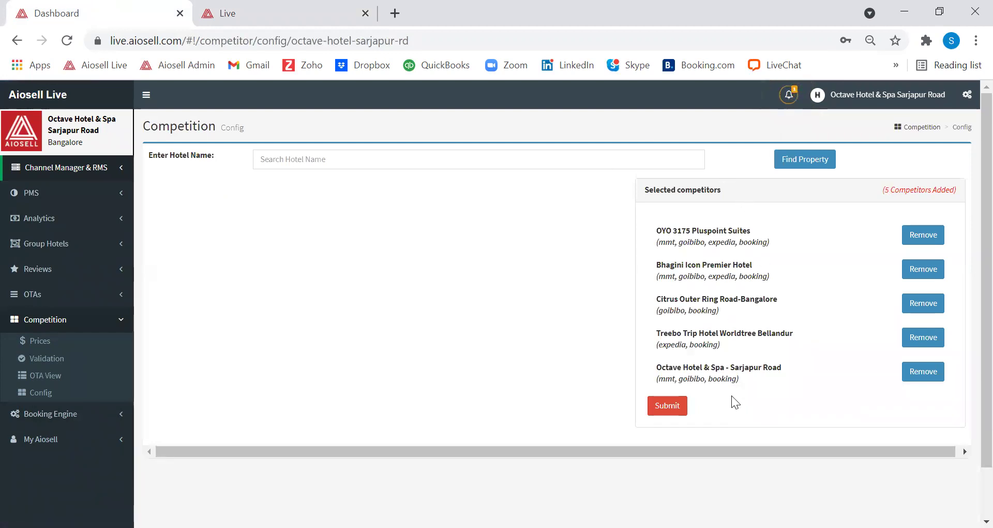
{"action": "left_click", "coordinate": [36, 342]}
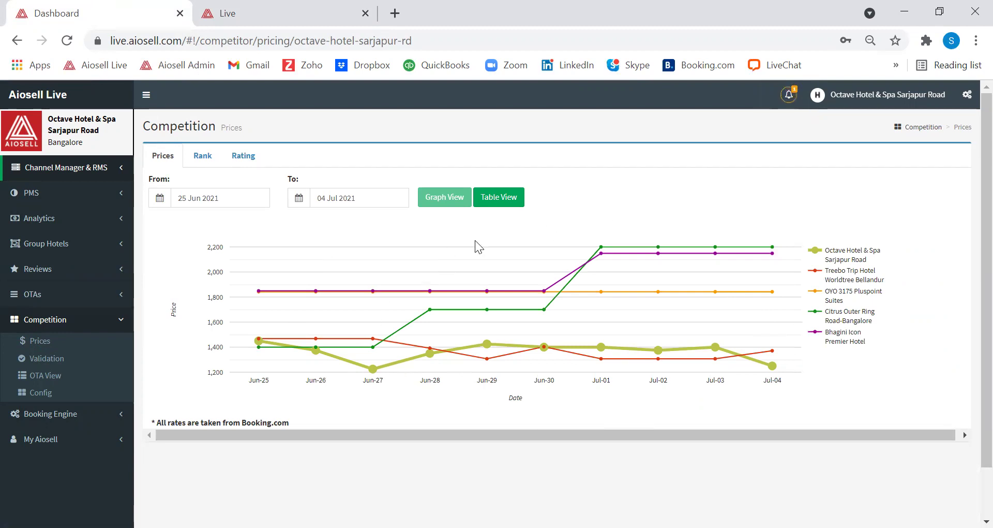
{"action": "left_click", "coordinate": [495, 206]}
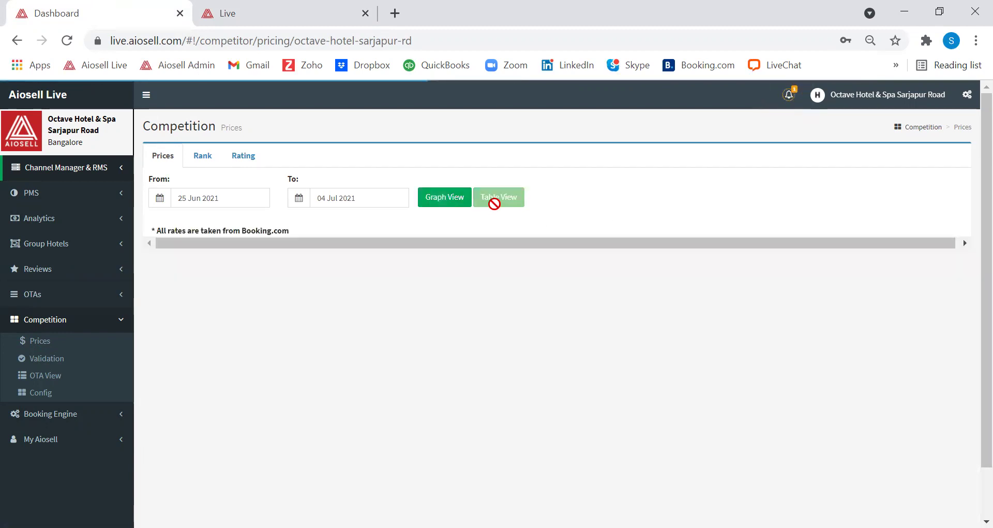
Review the competition validation rules, noting which send a notification and which apply an increase or decrease factor.
{"action": "left_click", "coordinate": [47, 360]}
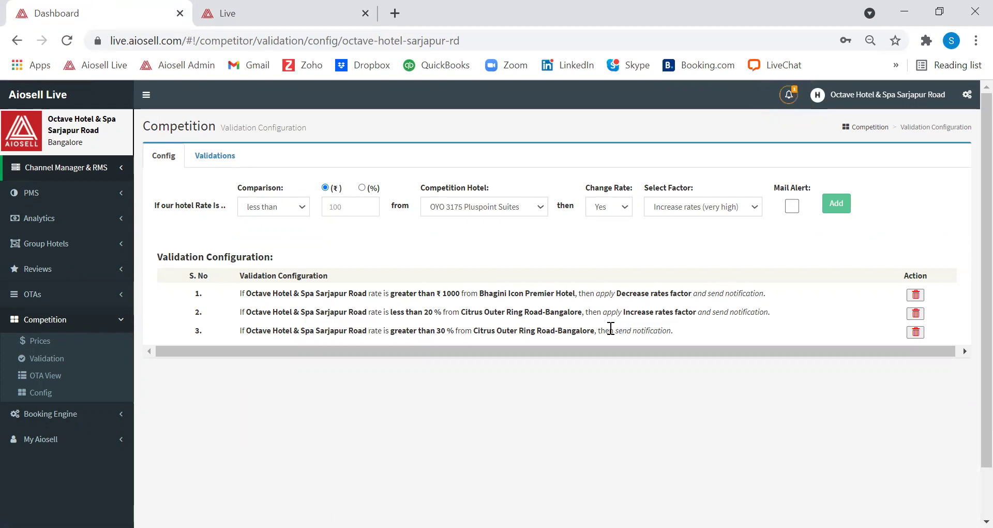
{"action": "left_click_drag", "start_coordinate": [615, 329], "coordinate": [677, 331]}
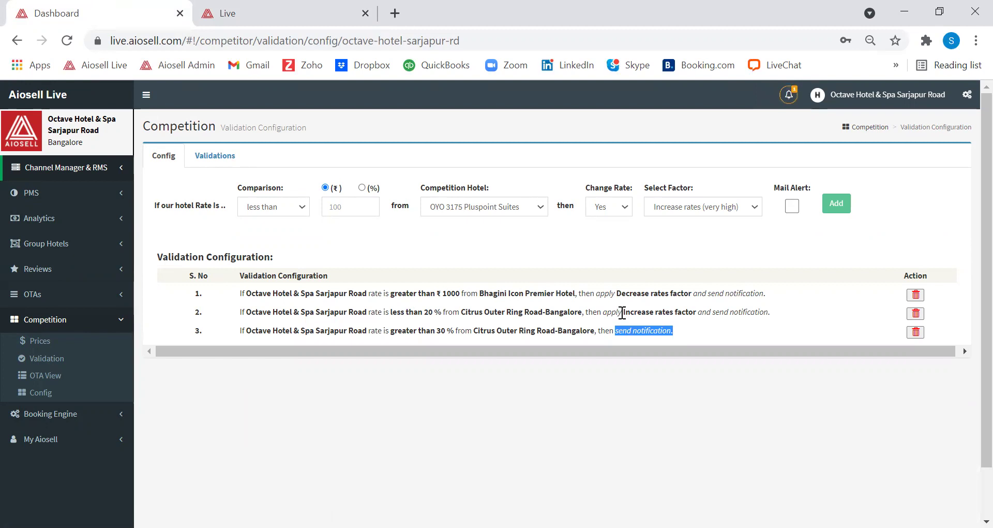
{"action": "left_click_drag", "start_coordinate": [622, 313], "coordinate": [675, 314]}
{"action": "left_click_drag", "start_coordinate": [615, 293], "coordinate": [670, 293]}
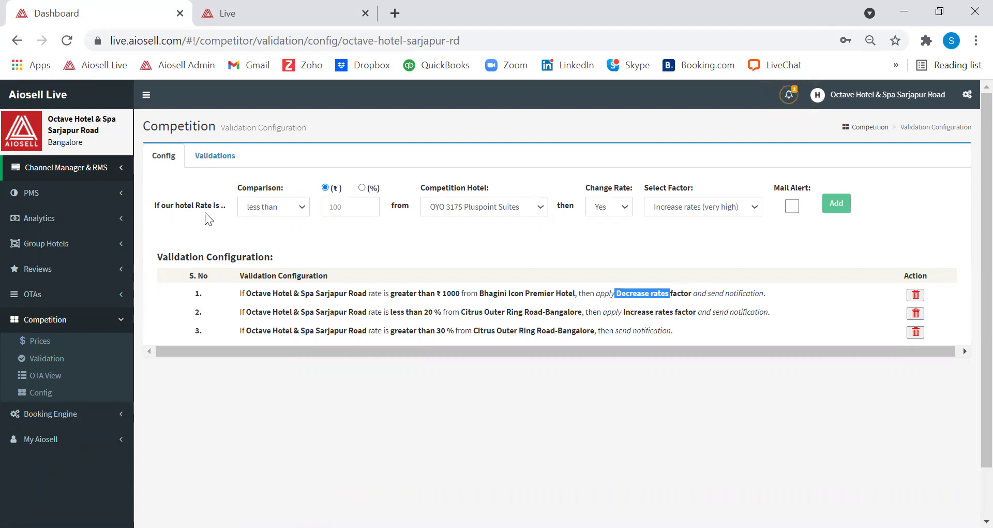
Define a validation condition for our hotel rate being greater than 20% from Citrus Outer Ring Road-Bangalore.
{"action": "left_click", "coordinate": [269, 208]}
{"action": "left_click", "coordinate": [268, 227]}
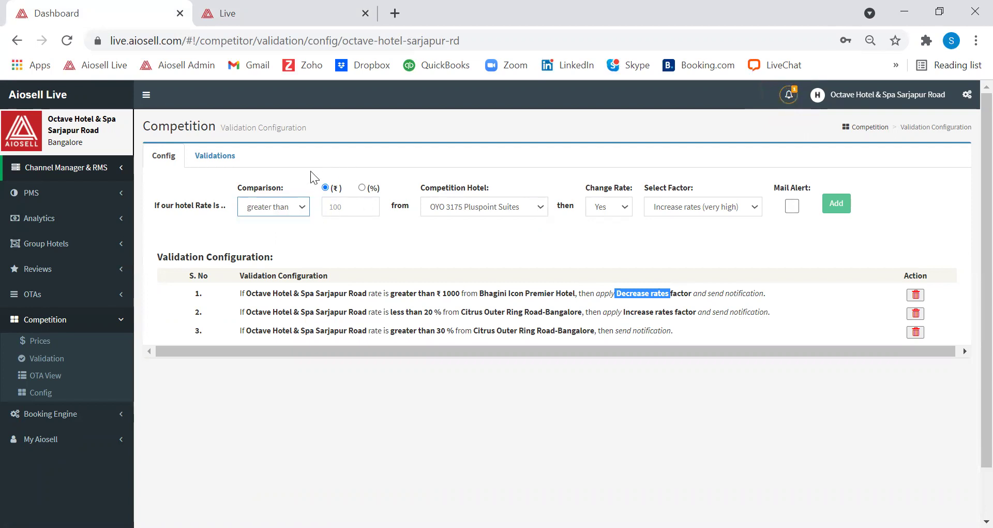
{"action": "left_click", "coordinate": [363, 187]}
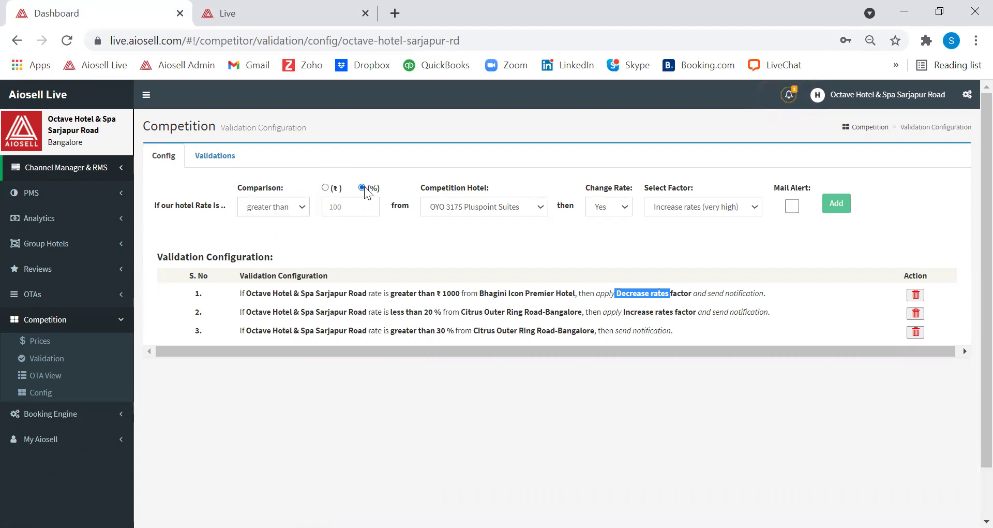
{"action": "left_click", "coordinate": [354, 207]}
{"action": "type", "text": "20"}
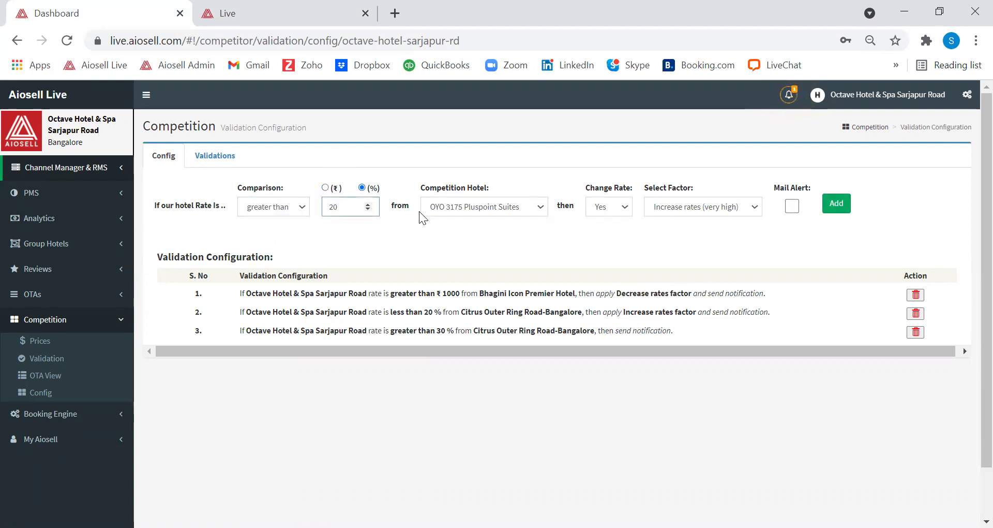
{"action": "left_click", "coordinate": [440, 208]}
{"action": "left_click", "coordinate": [445, 244]}
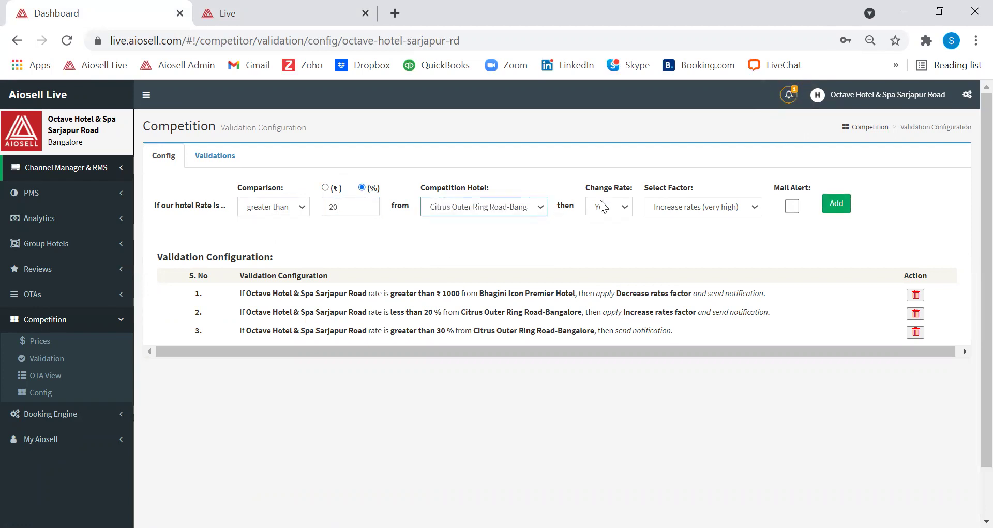
Try the No option for Change Rate, set it back to Yes, and choose the Decrease rates factor with the mail alert enabled.
{"action": "left_click", "coordinate": [605, 201]}
{"action": "left_click", "coordinate": [606, 233]}
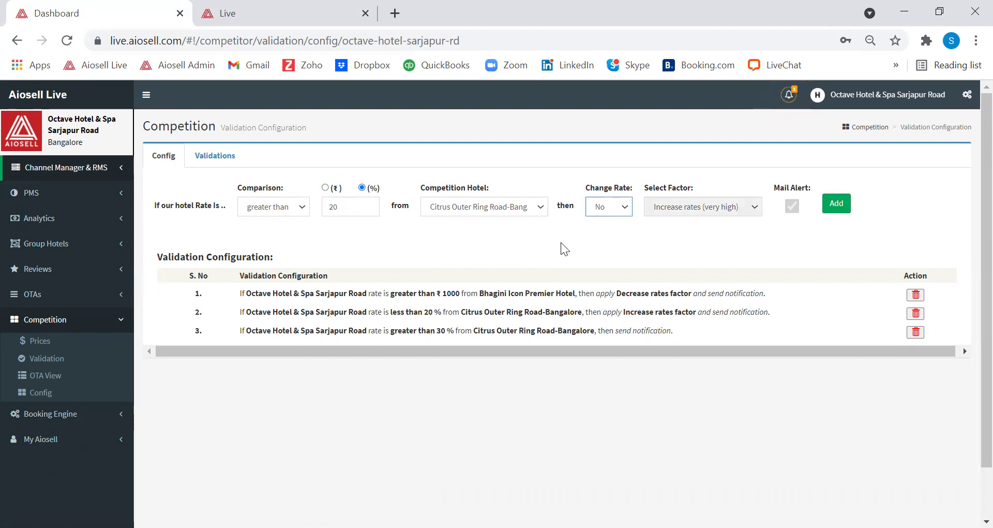
{"action": "left_click", "coordinate": [600, 212]}
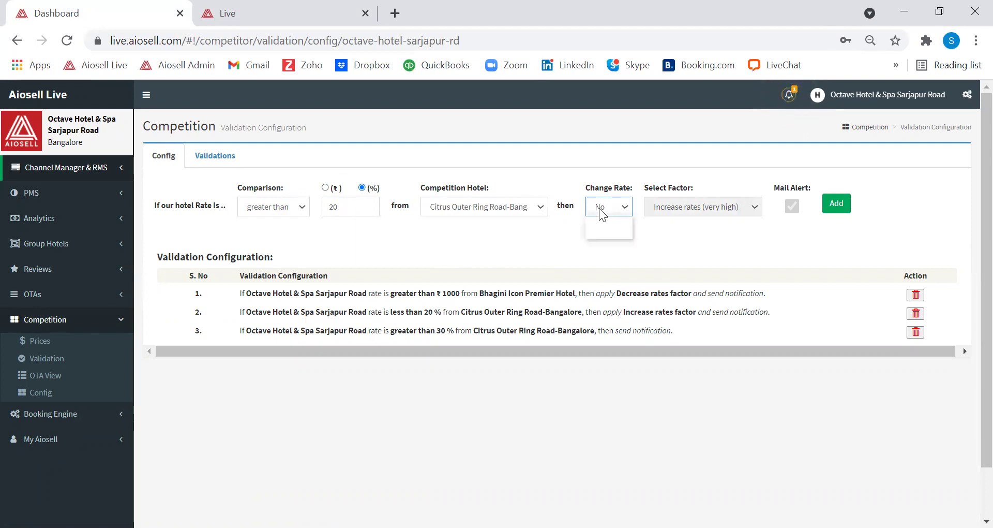
{"action": "left_click", "coordinate": [600, 221]}
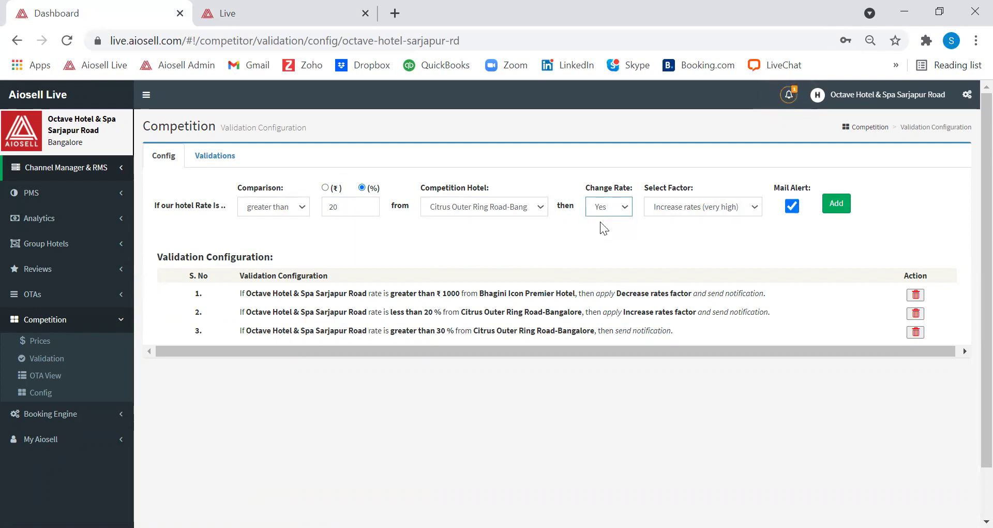
{"action": "left_click", "coordinate": [680, 207]}
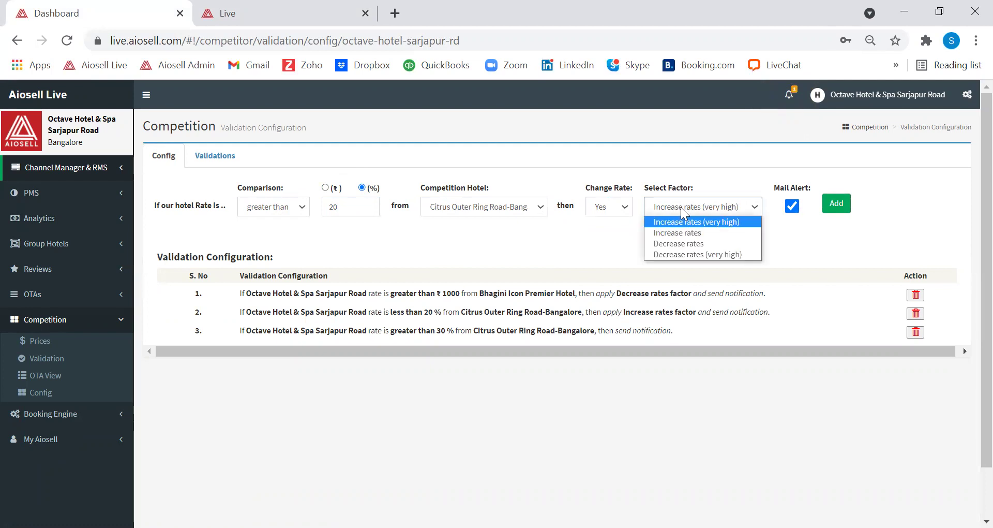
{"action": "left_click", "coordinate": [684, 243]}
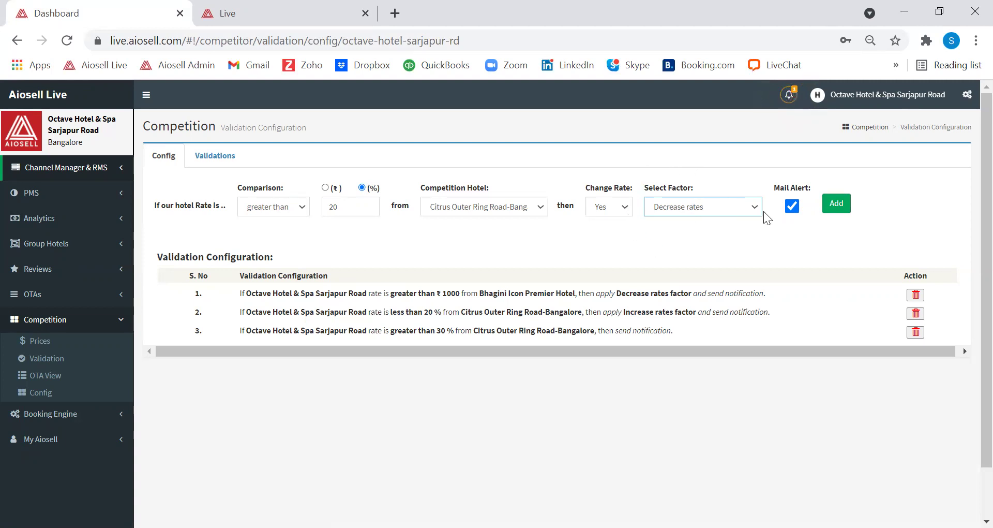
{"action": "left_click", "coordinate": [675, 208]}
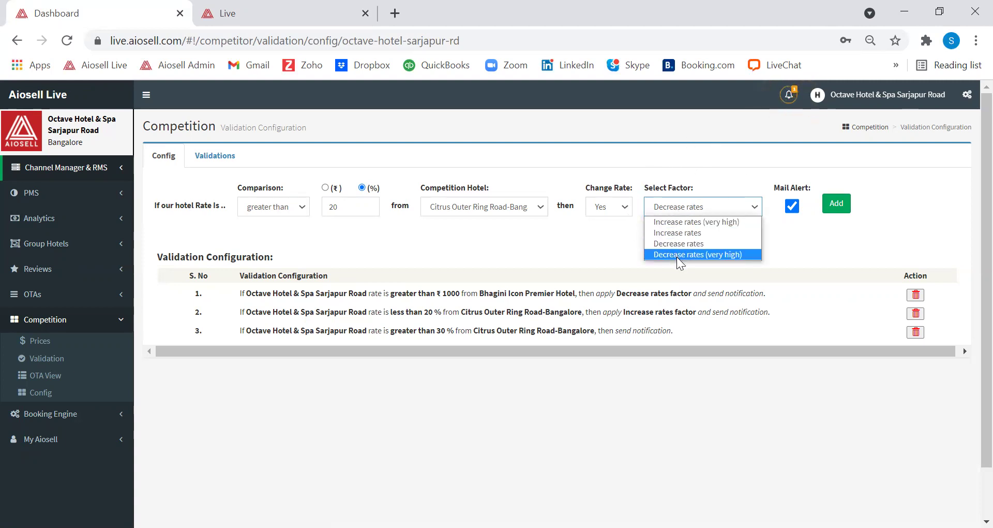
Switch back to the pricing model configuration and check the Decrease rates value in the Competition Factors.
{"action": "left_click", "coordinate": [315, 9]}
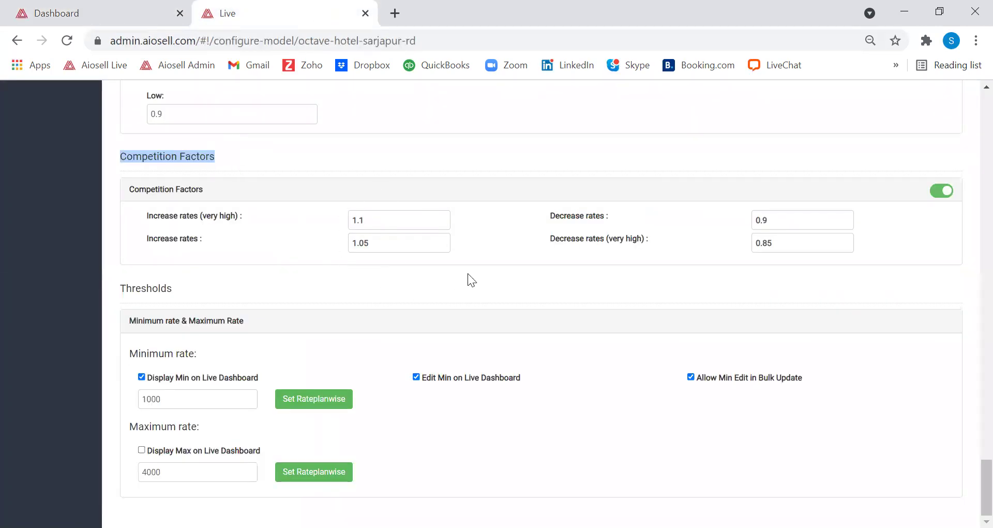
{"action": "left_click_drag", "start_coordinate": [550, 214], "coordinate": [584, 216]}
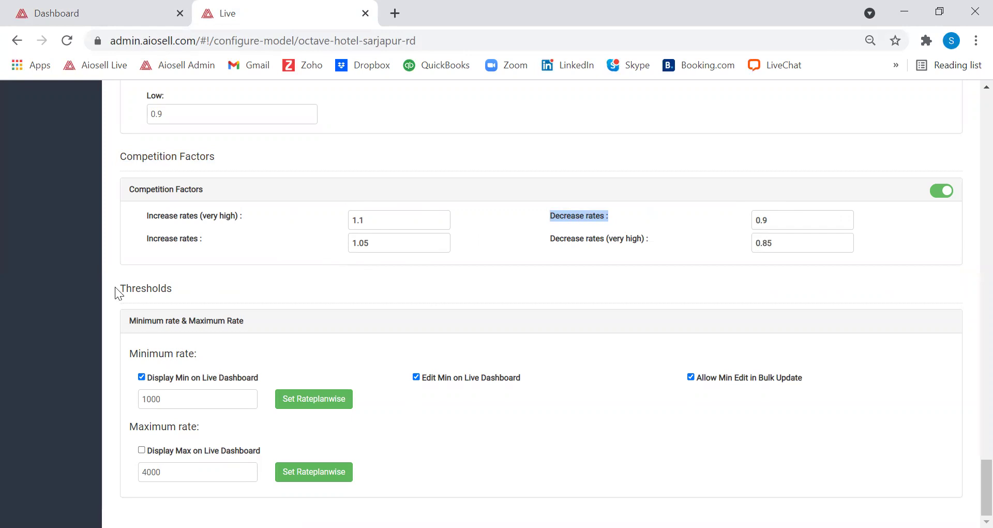
Review the minimum and maximum rate thresholds, expanding the minimum rate per rate plan and returning it to the global setting.
{"action": "left_click_drag", "start_coordinate": [120, 289], "coordinate": [179, 294]}
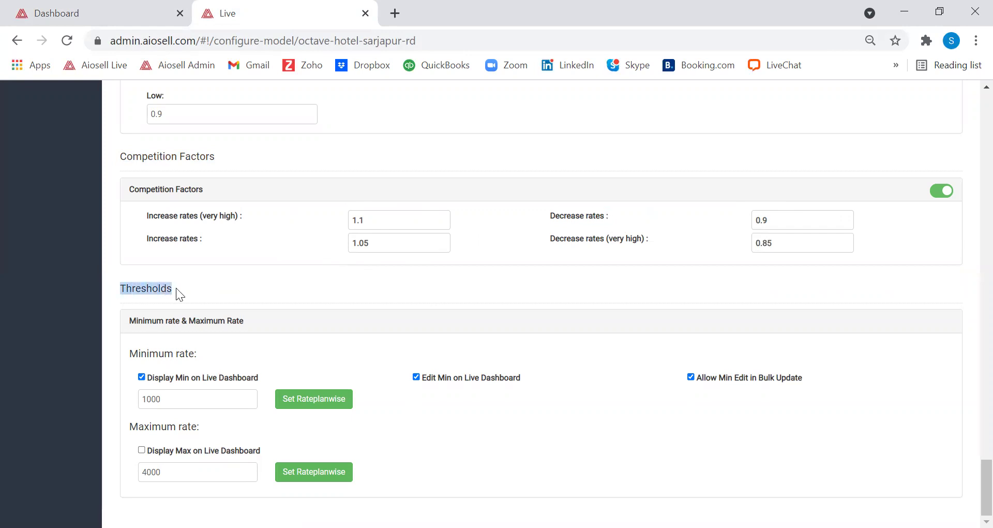
{"action": "left_click", "coordinate": [177, 399]}
{"action": "left_click", "coordinate": [177, 472]}
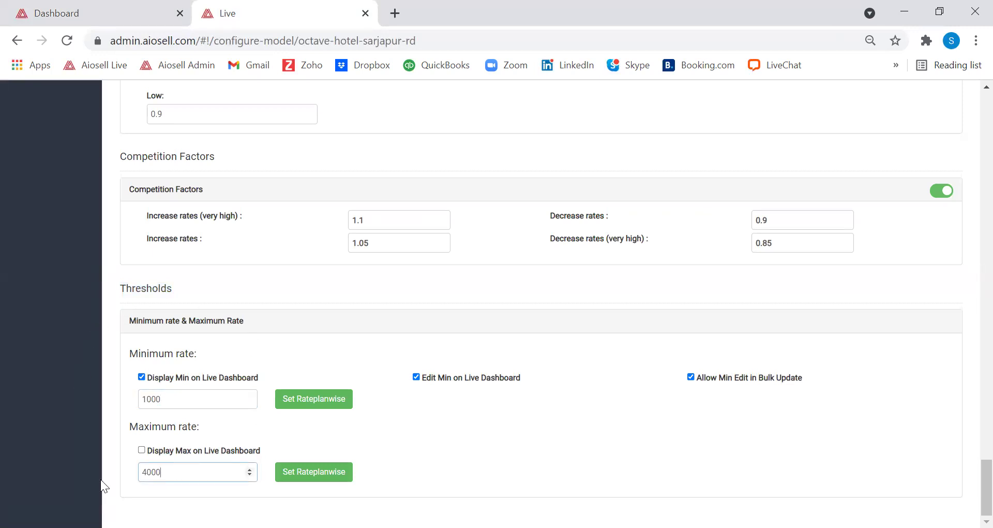
{"action": "left_click", "coordinate": [326, 406]}
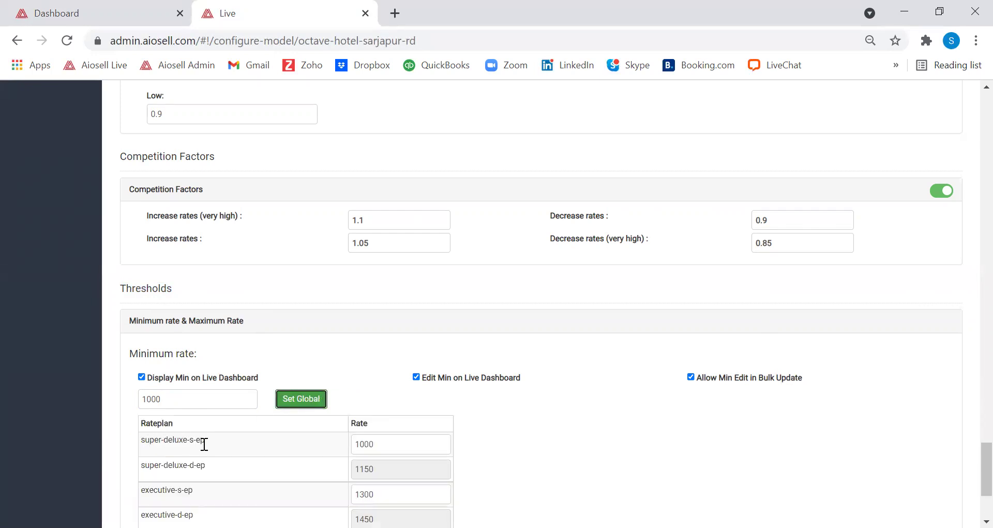
{"action": "scroll", "coordinate": [973, 473], "scroll_direction": "down", "scroll_amount": 3}
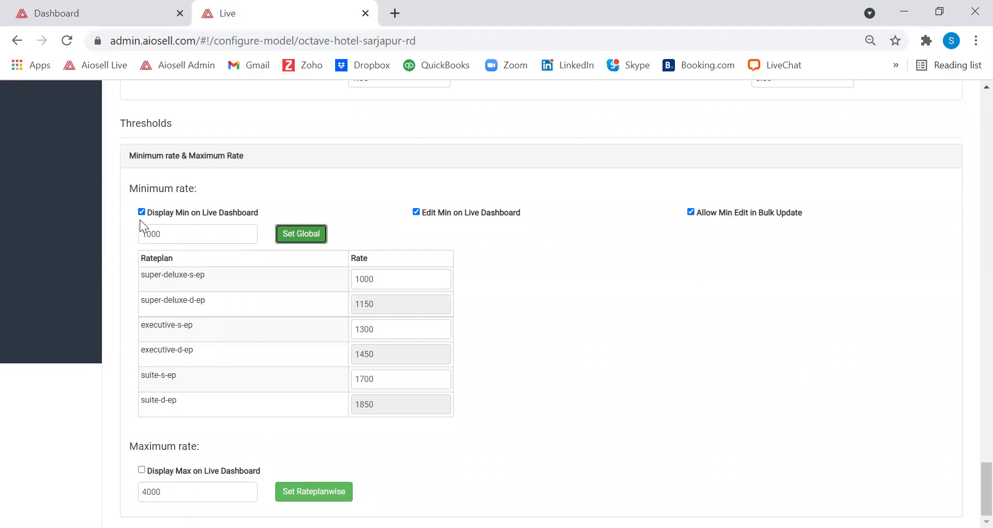
{"action": "left_click", "coordinate": [291, 237]}
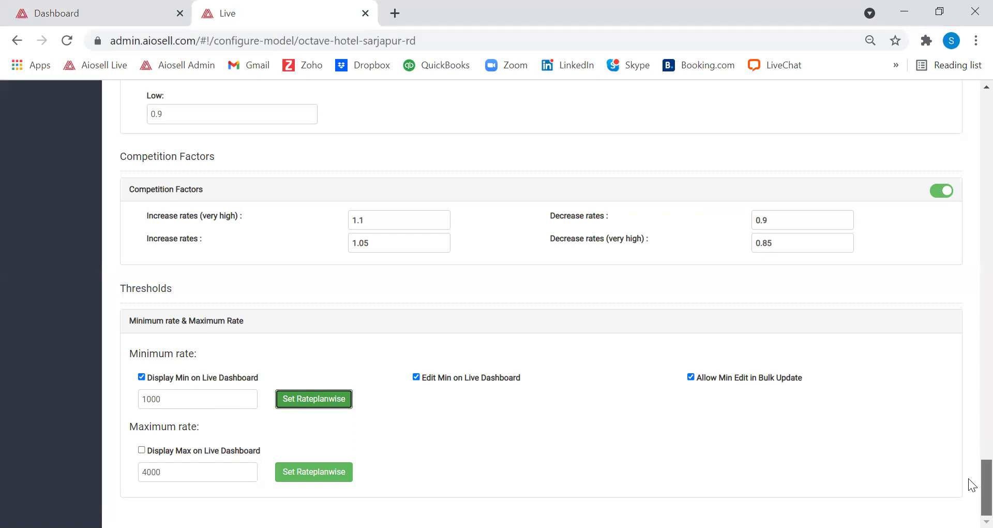
Set the current scale of the Overall Demand Scale to 0.85.
{"action": "scroll", "coordinate": [970, 476], "scroll_direction": "up", "scroll_amount": 3}
{"action": "scroll", "coordinate": [973, 470], "scroll_direction": "up", "scroll_amount": 6}
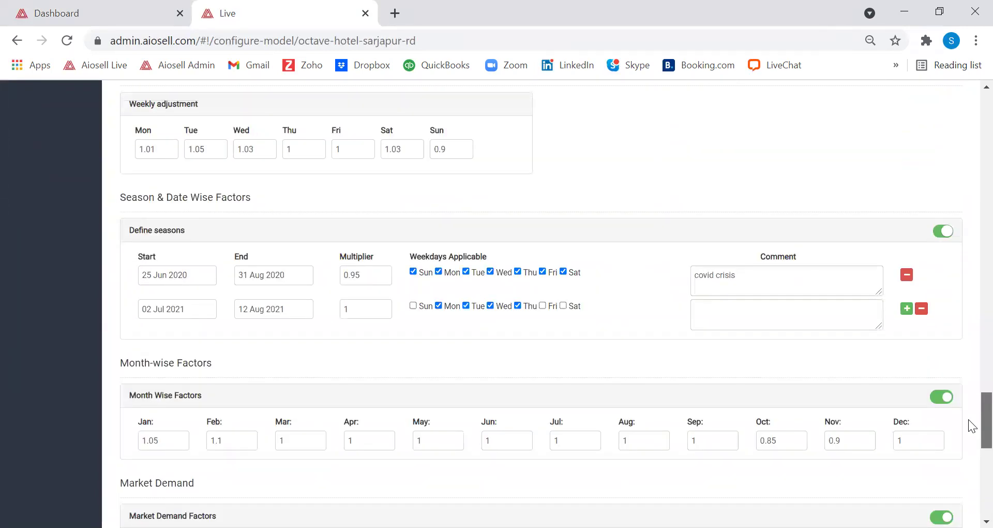
{"action": "scroll", "coordinate": [972, 422], "scroll_direction": "up", "scroll_amount": 10}
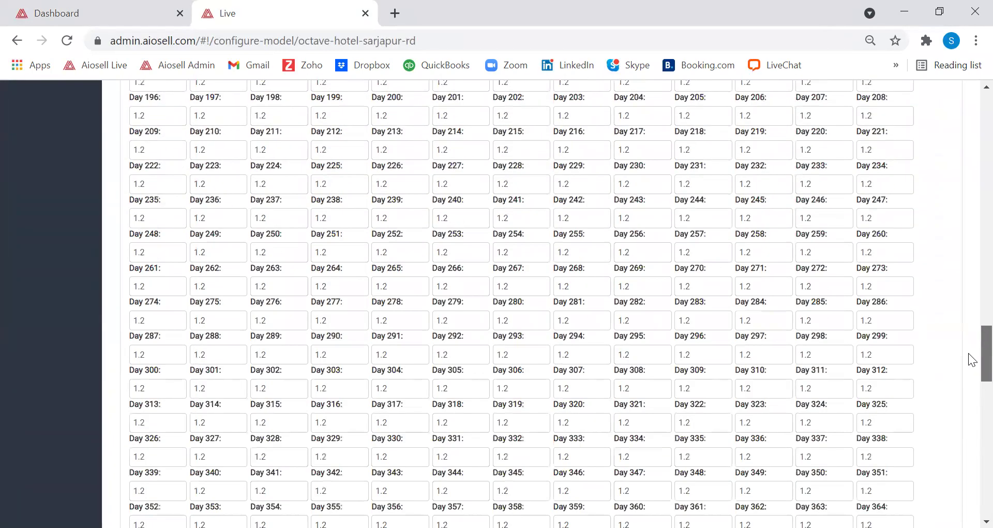
{"action": "scroll", "coordinate": [972, 353], "scroll_direction": "up", "scroll_amount": 12}
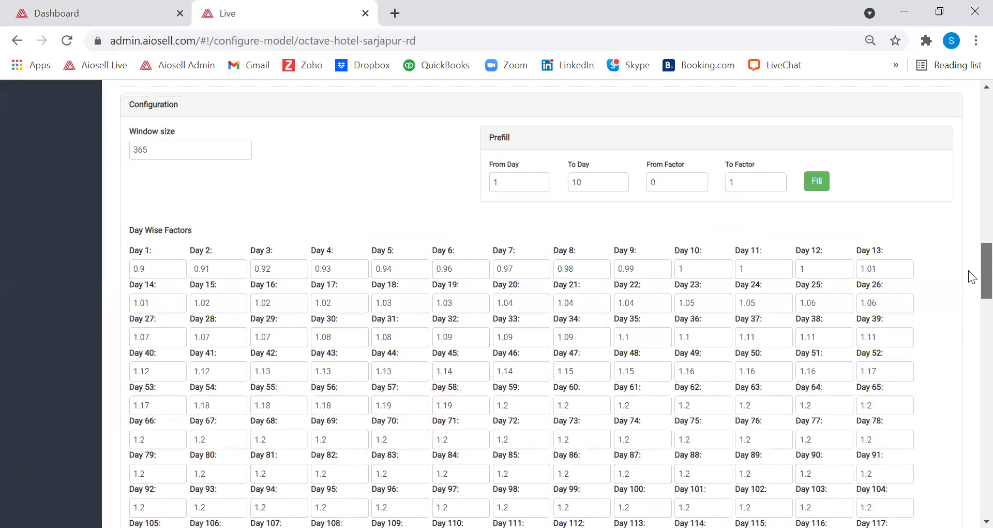
{"action": "left_click_drag", "start_coordinate": [969, 271], "coordinate": [972, 122]}
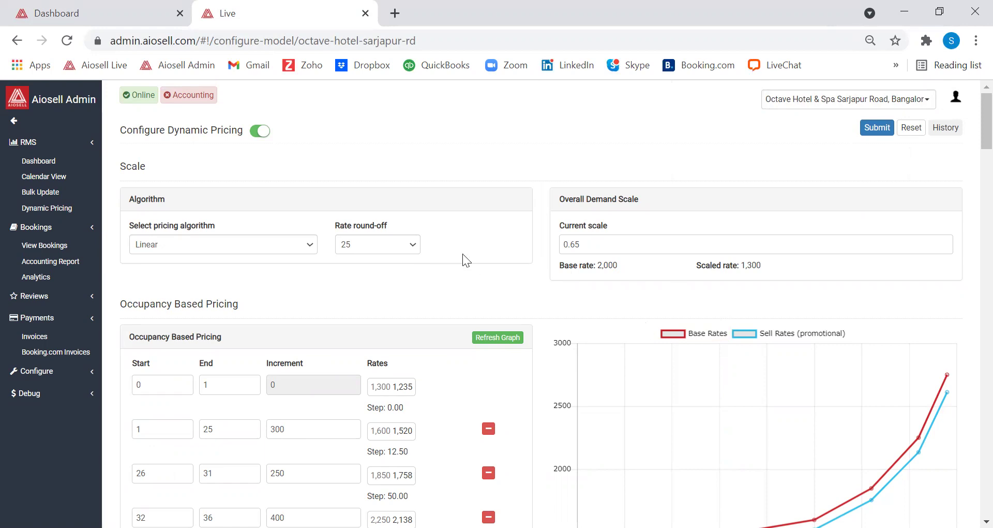
{"action": "left_click_drag", "start_coordinate": [560, 200], "coordinate": [631, 197]}
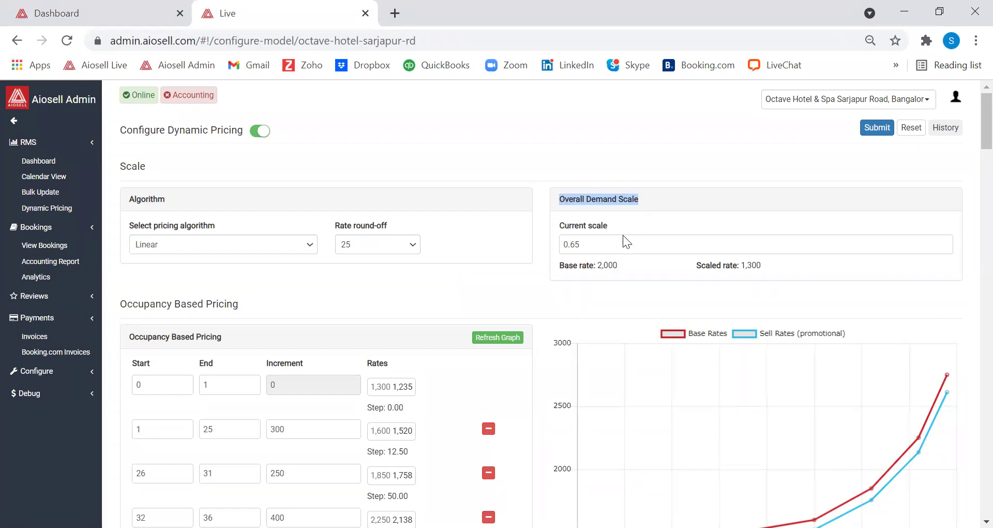
{"action": "left_click_drag", "start_coordinate": [613, 247], "coordinate": [551, 245]}
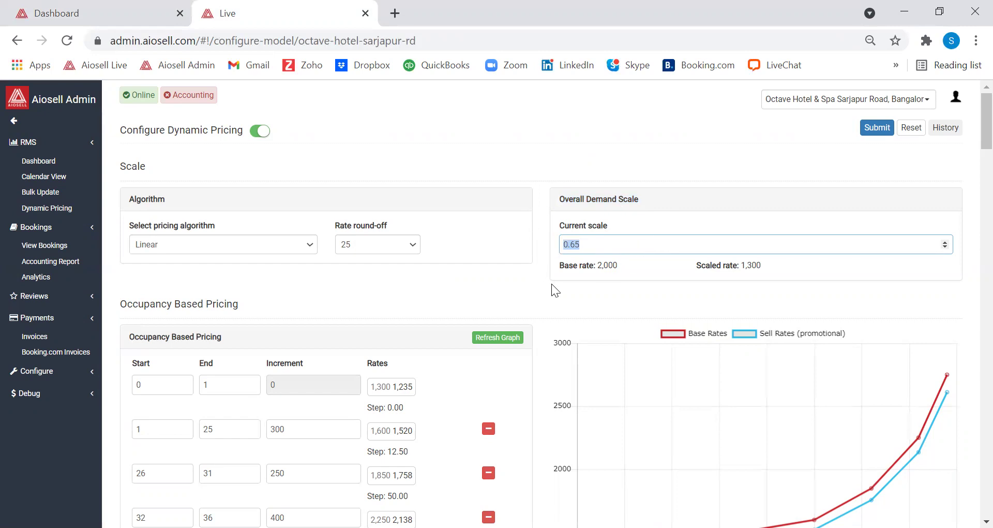
{"action": "type", "text": "0.85"}
Switch back to the Aiosell Live dashboard and open the Update Rates page of the channel manager.
{"action": "left_click", "coordinate": [127, 8]}
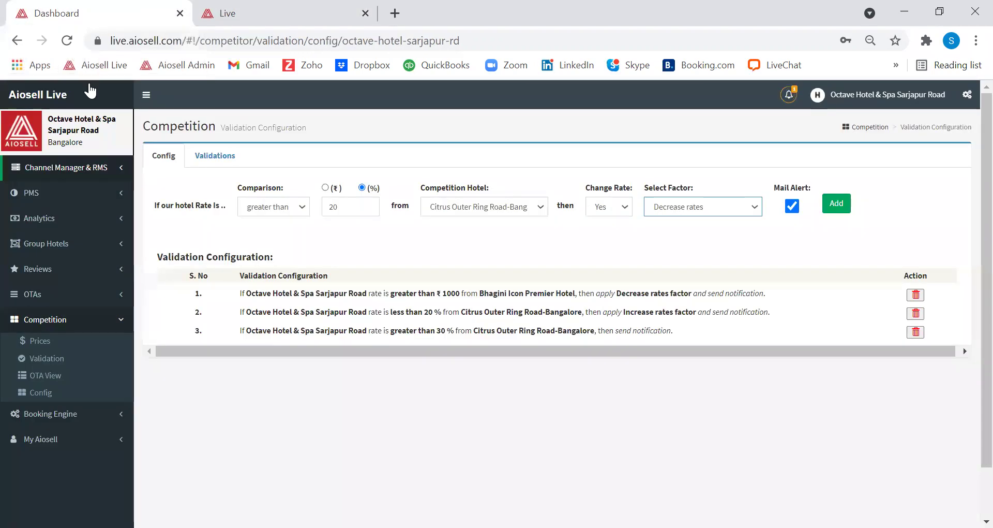
{"action": "left_click", "coordinate": [66, 171]}
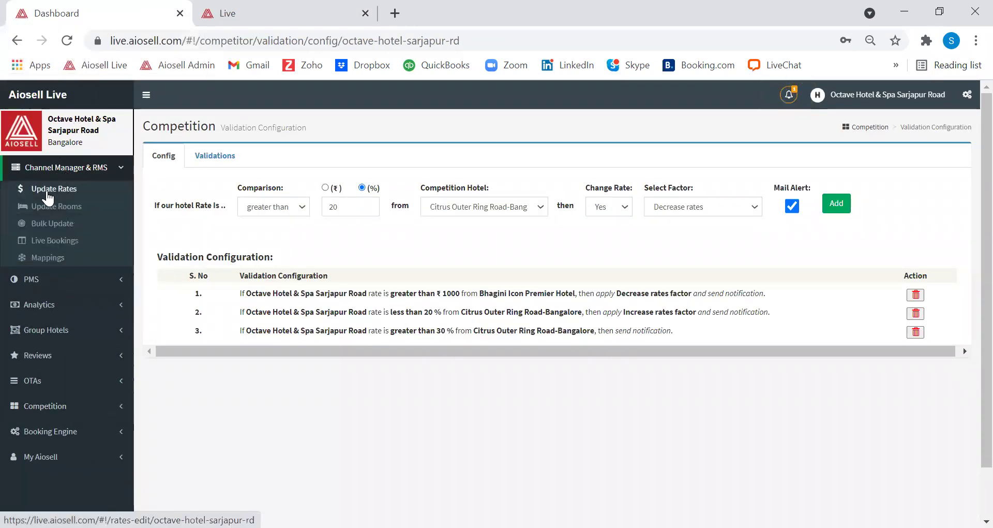
{"action": "left_click", "coordinate": [47, 195]}
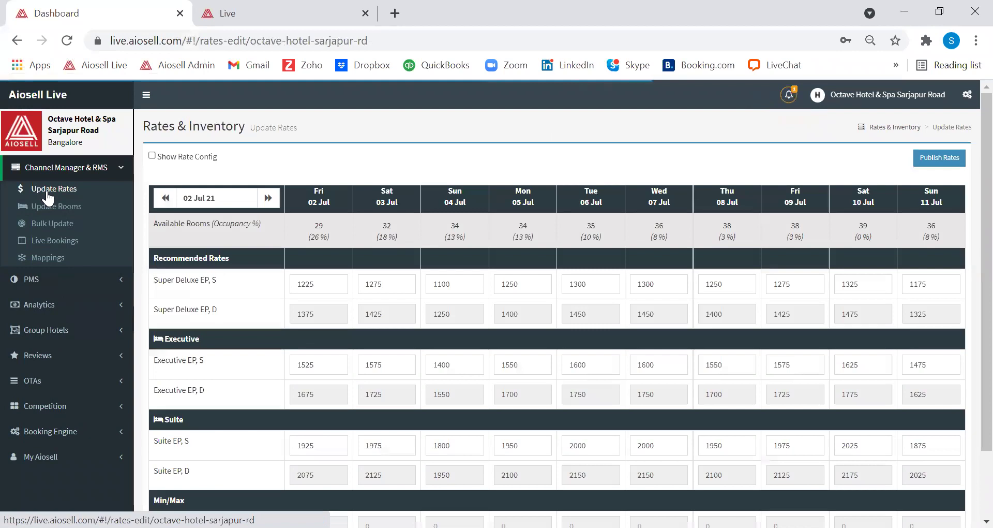